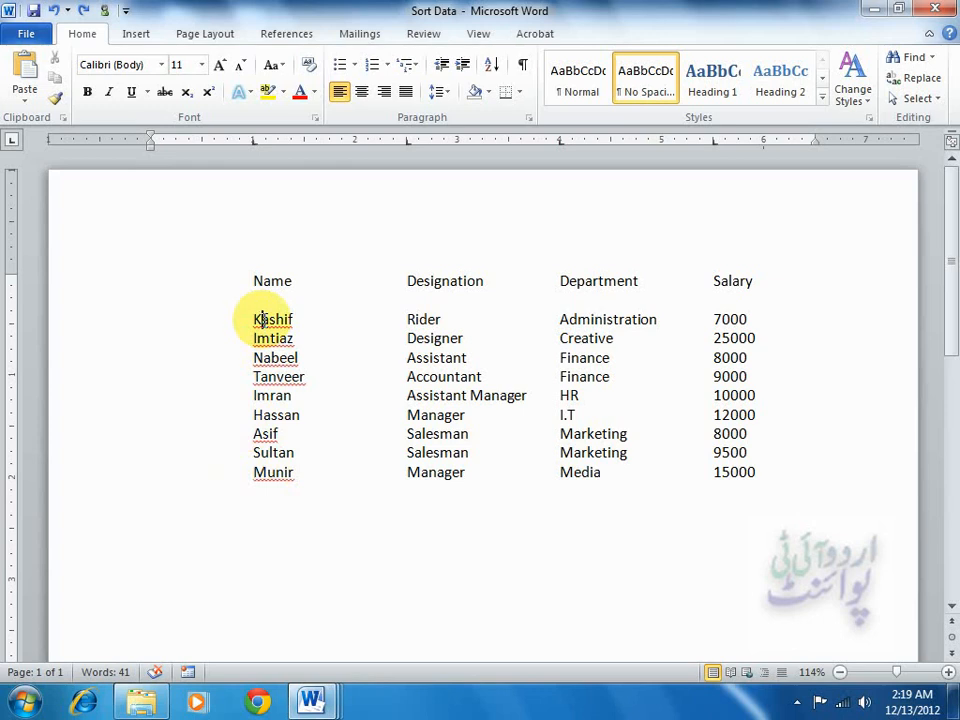
Step: Sort all employee rows below the headings by paragraphs as text in ascending order, with no header row
{"action": "left_click_drag", "start_coordinate": [251, 319], "coordinate": [765, 468]}
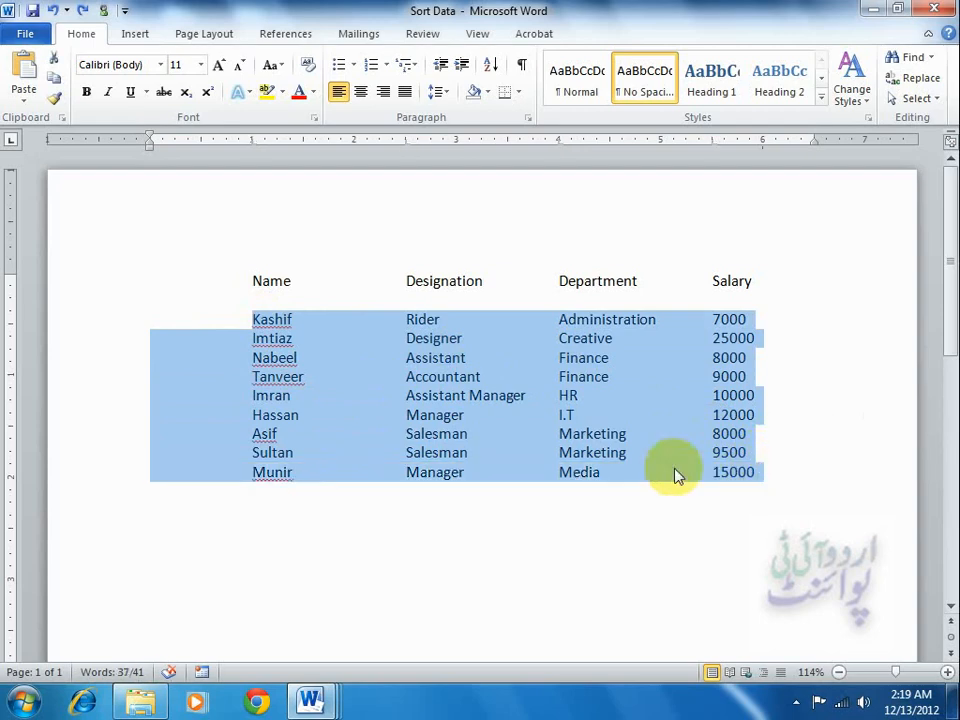
{"action": "left_click", "coordinate": [491, 68]}
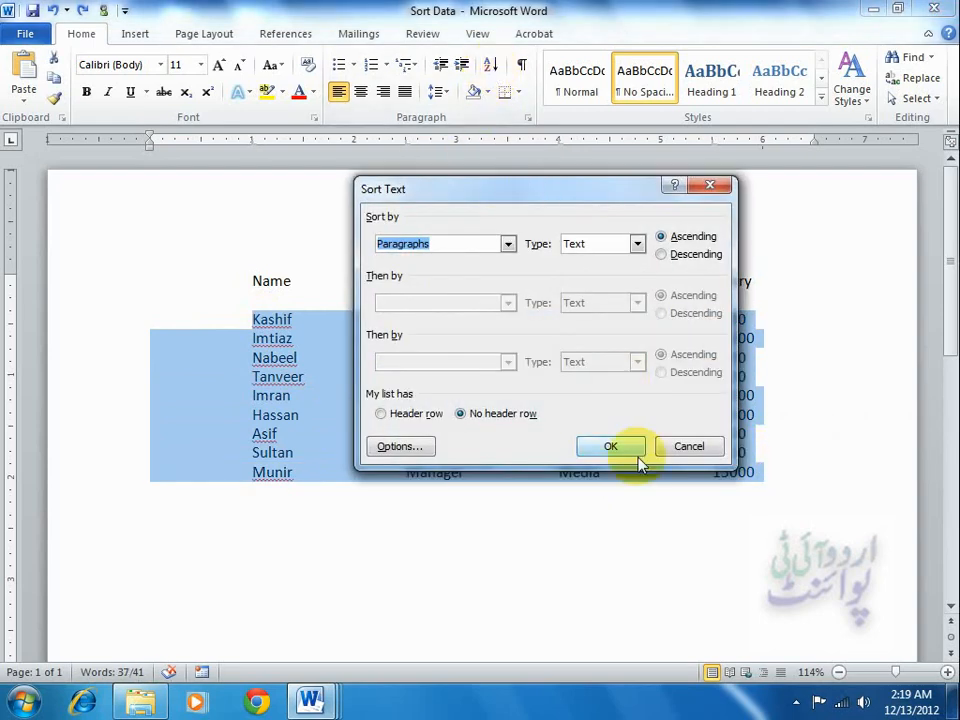
{"action": "left_click", "coordinate": [608, 450]}
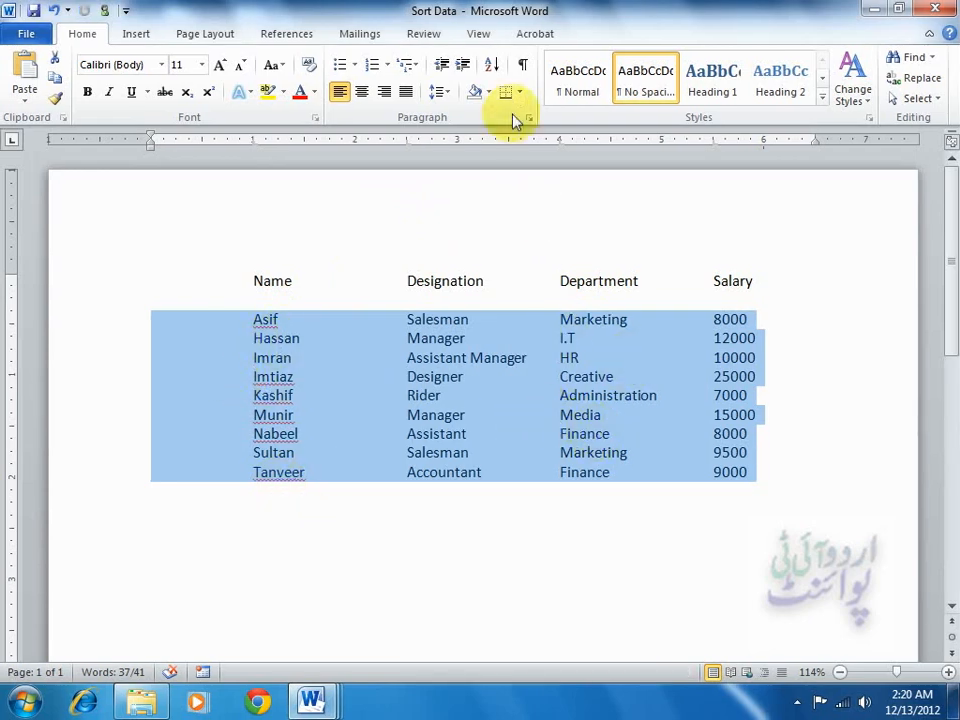
Step: Sort the selected employee rows by Field 4 and then by Field 2, both as text in ascending order
{"action": "left_click", "coordinate": [497, 70]}
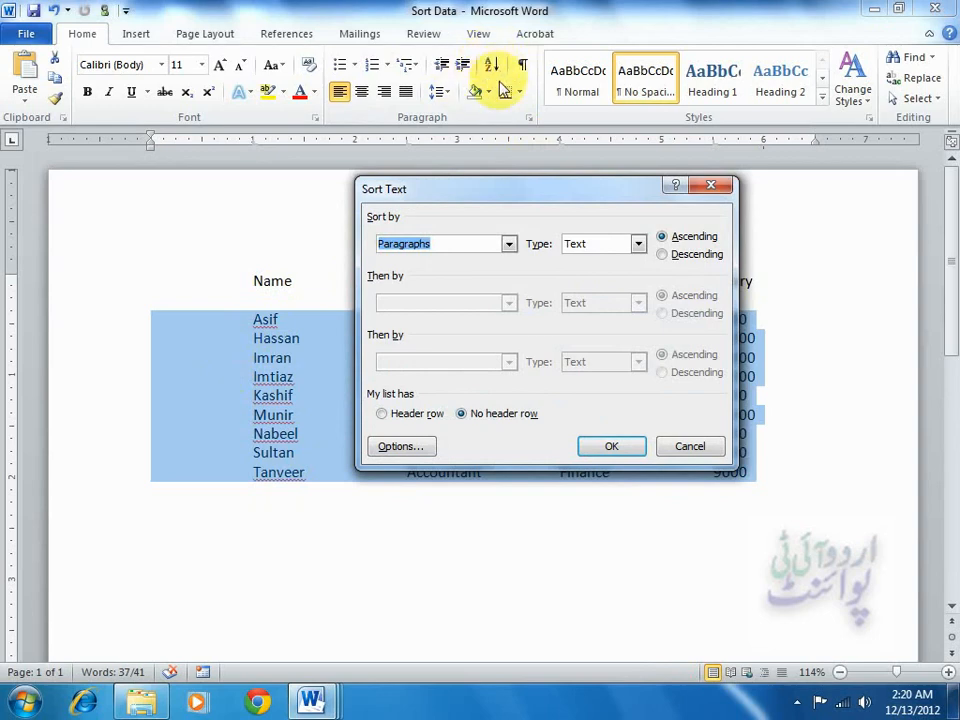
{"action": "left_click_drag", "start_coordinate": [548, 200], "coordinate": [528, 387]}
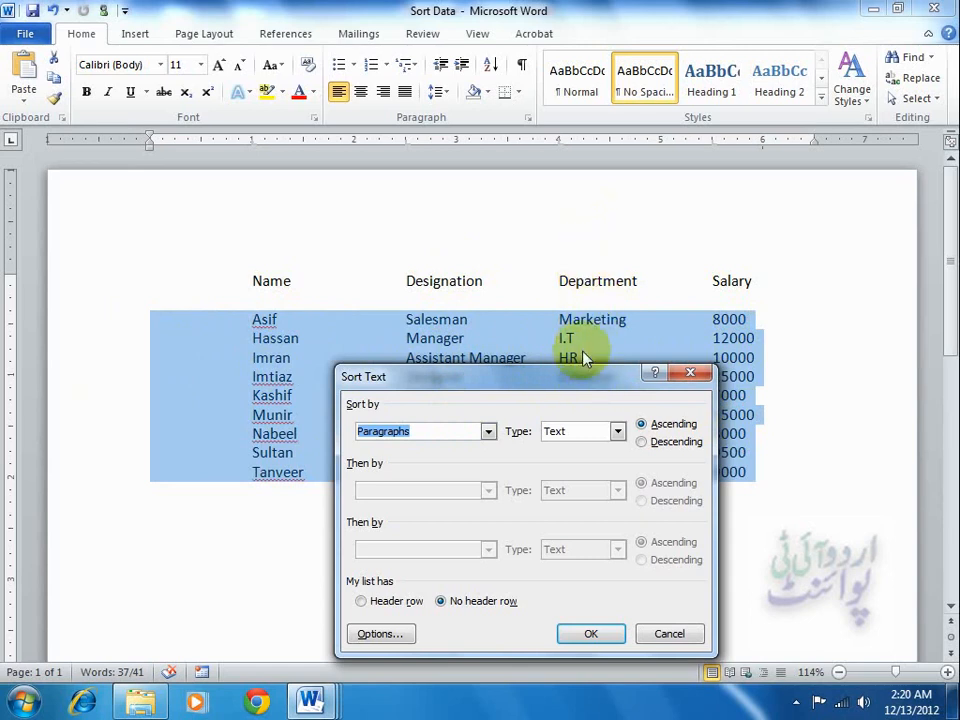
{"action": "left_click", "coordinate": [489, 431]}
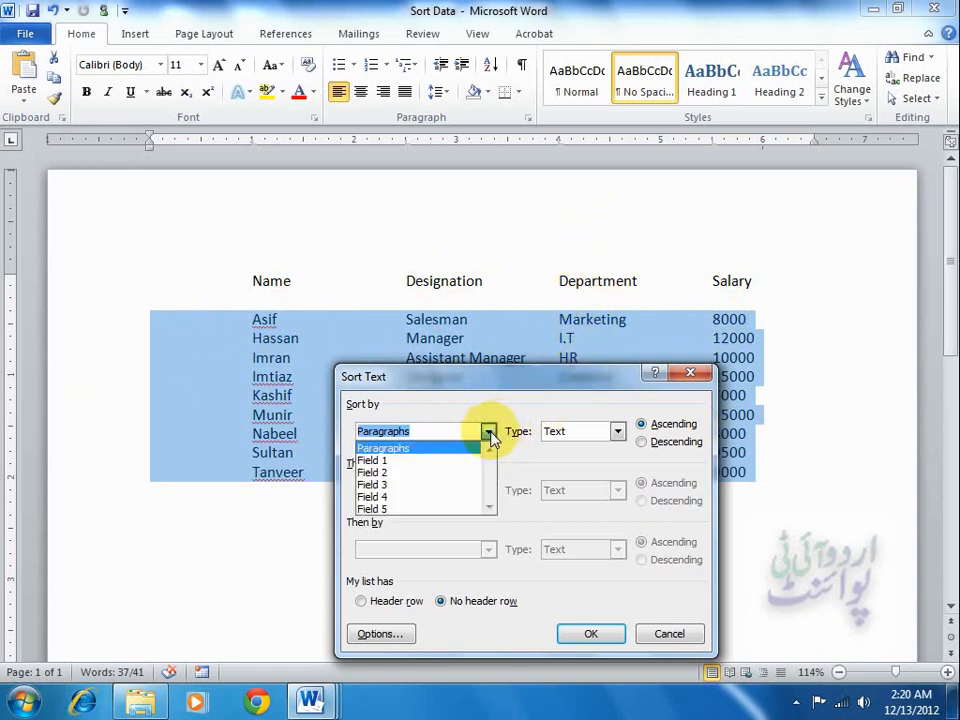
{"action": "left_click", "coordinate": [433, 497]}
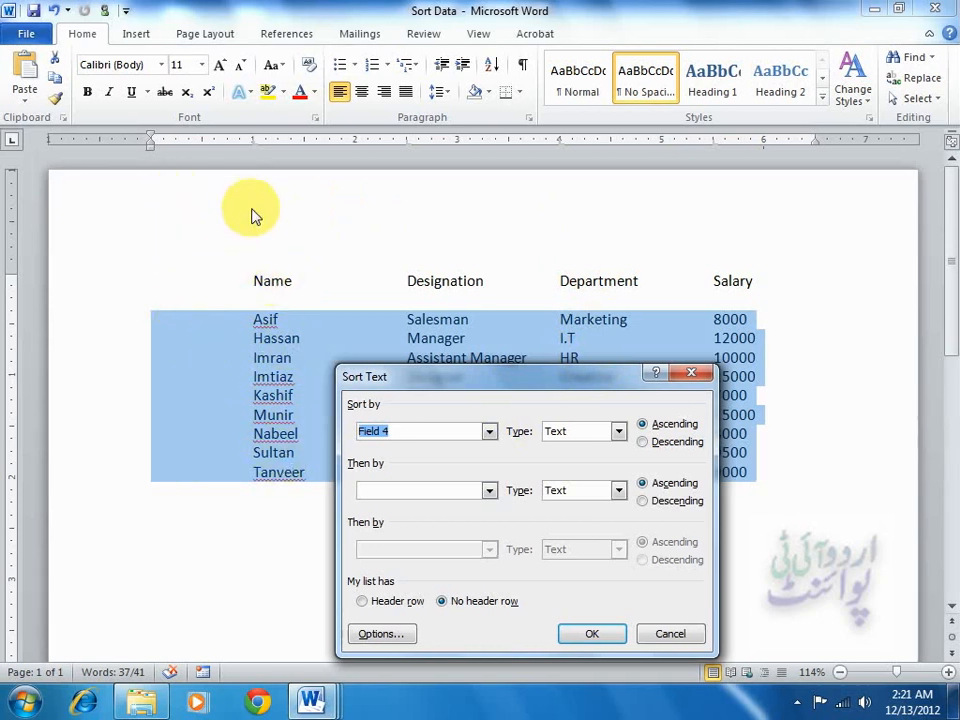
{"action": "left_click", "coordinate": [489, 490]}
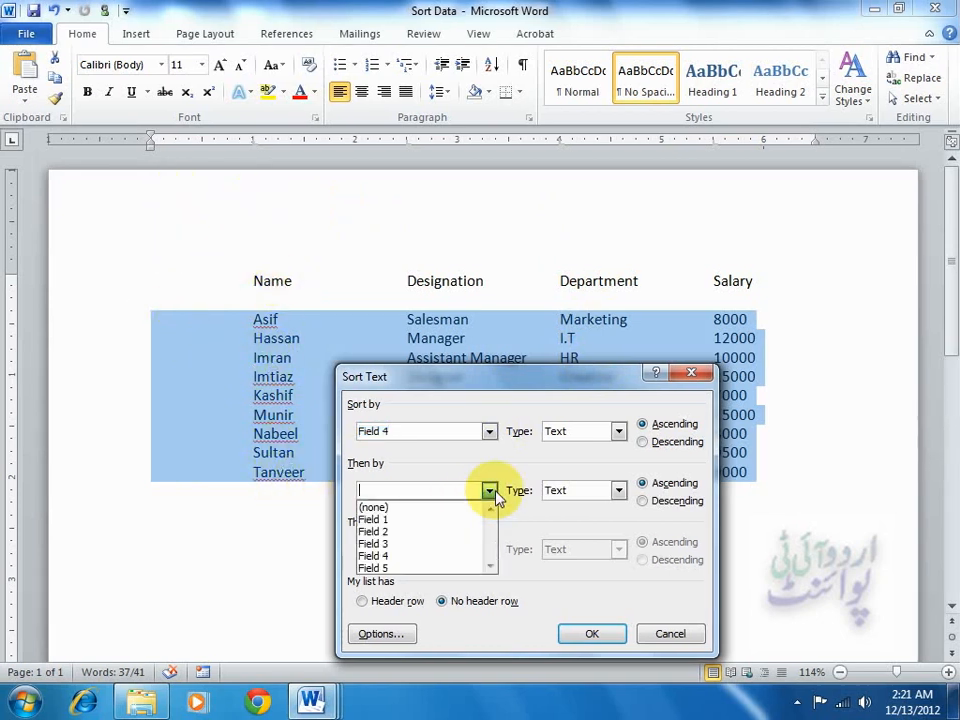
{"action": "left_click", "coordinate": [428, 531]}
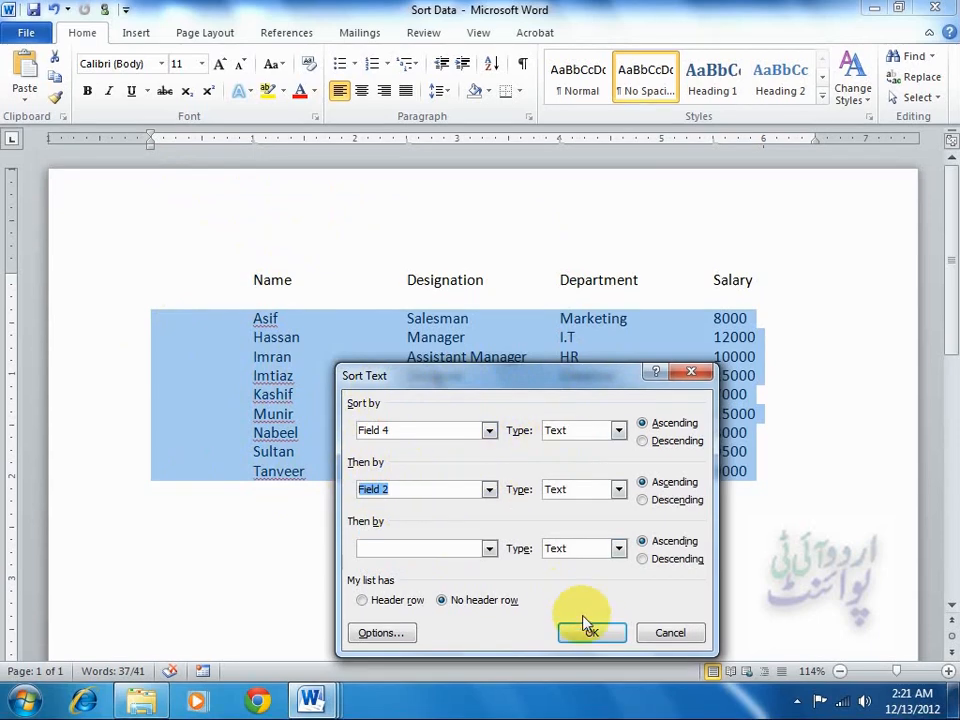
{"action": "left_click", "coordinate": [590, 633]}
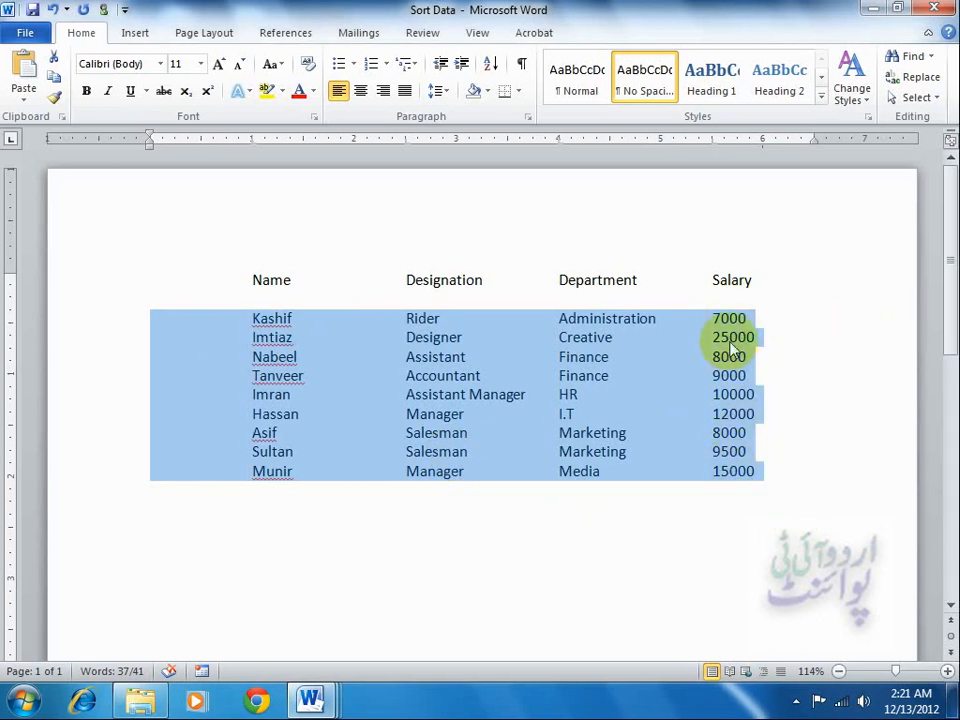
Step: Sort the selected rows by Field 5 as a number in ascending order, with the second sort key set to none
{"action": "left_click", "coordinate": [491, 66]}
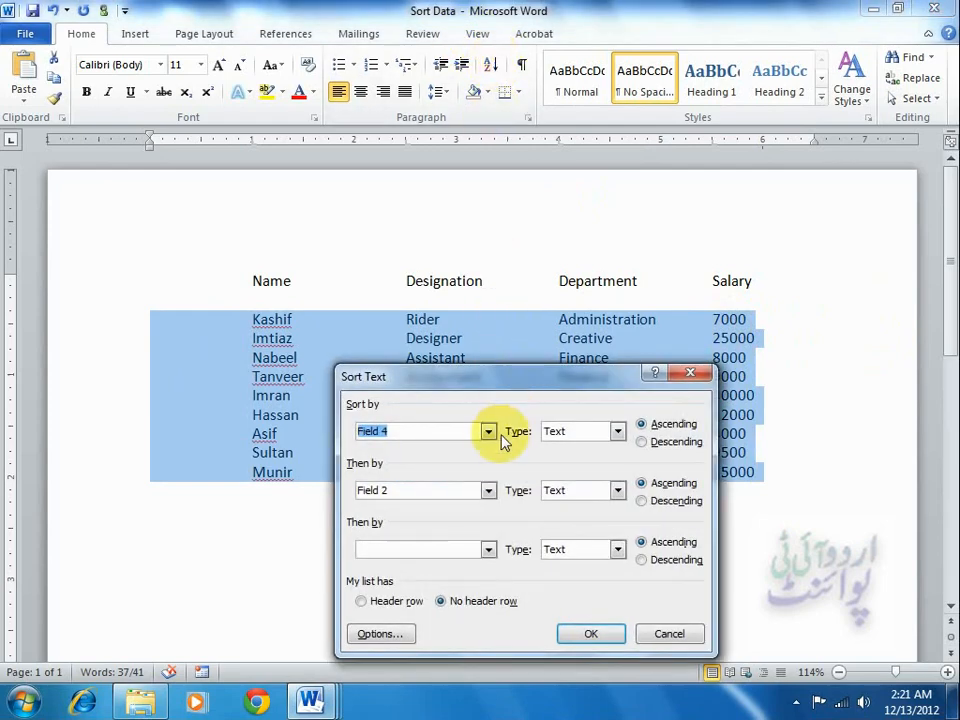
{"action": "left_click", "coordinate": [488, 432]}
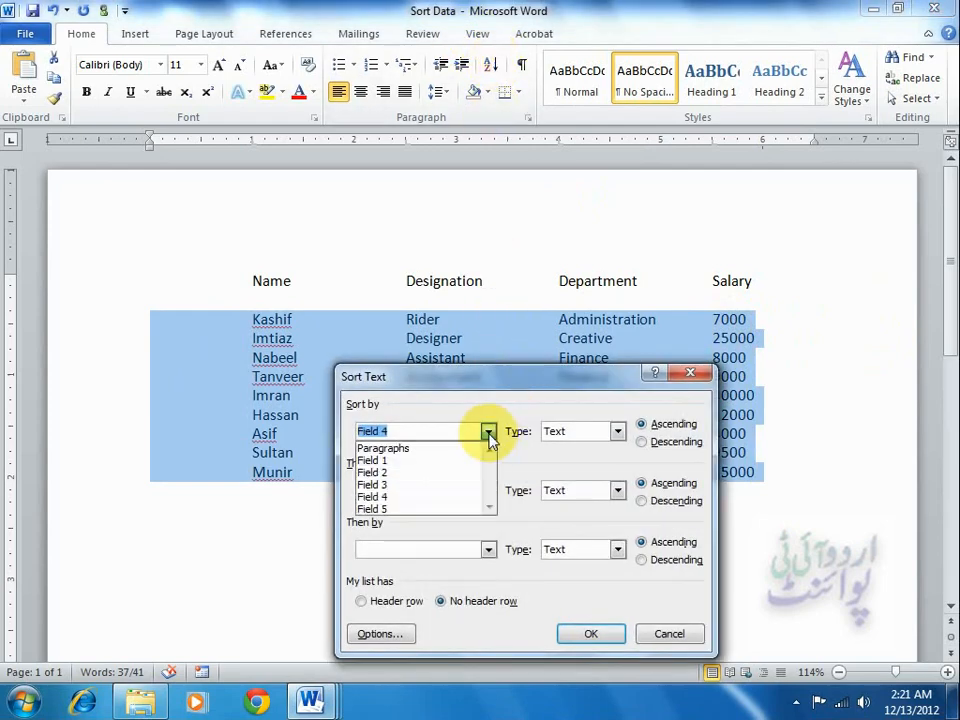
{"action": "left_click", "coordinate": [437, 510]}
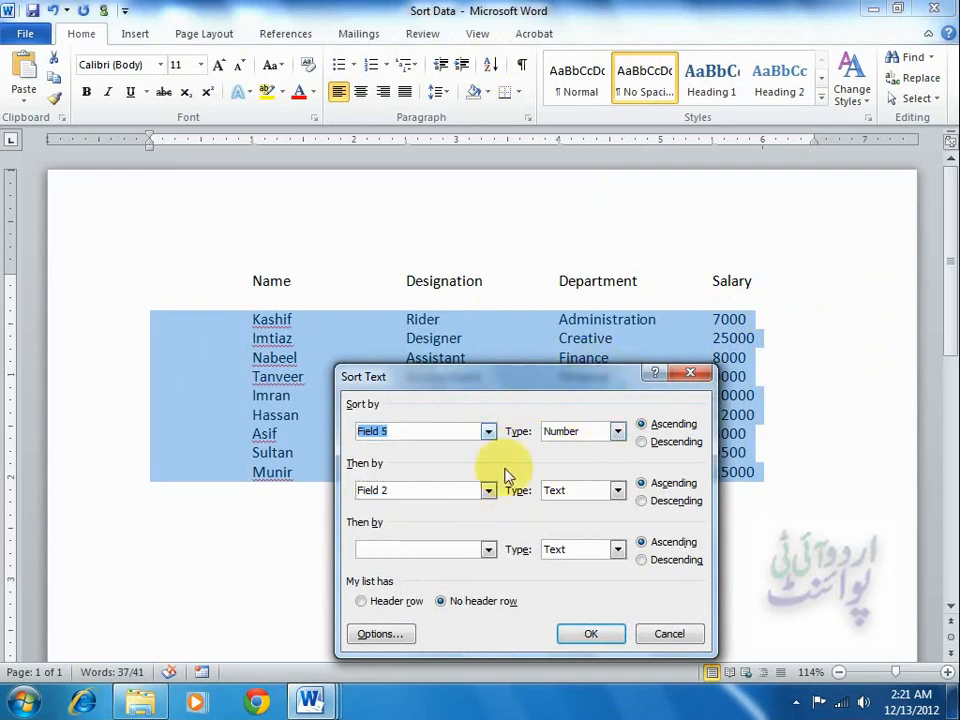
{"action": "left_click_drag", "start_coordinate": [574, 381], "coordinate": [363, 272]}
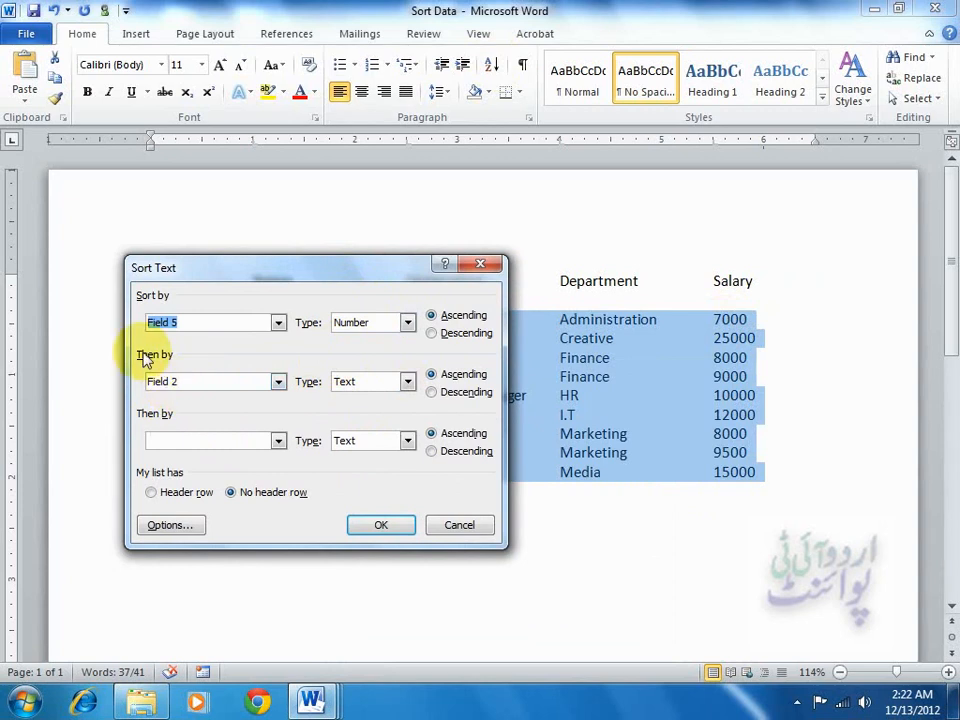
{"action": "left_click_drag", "start_coordinate": [285, 290], "coordinate": [347, 288]}
{"action": "left_click", "coordinate": [340, 380]}
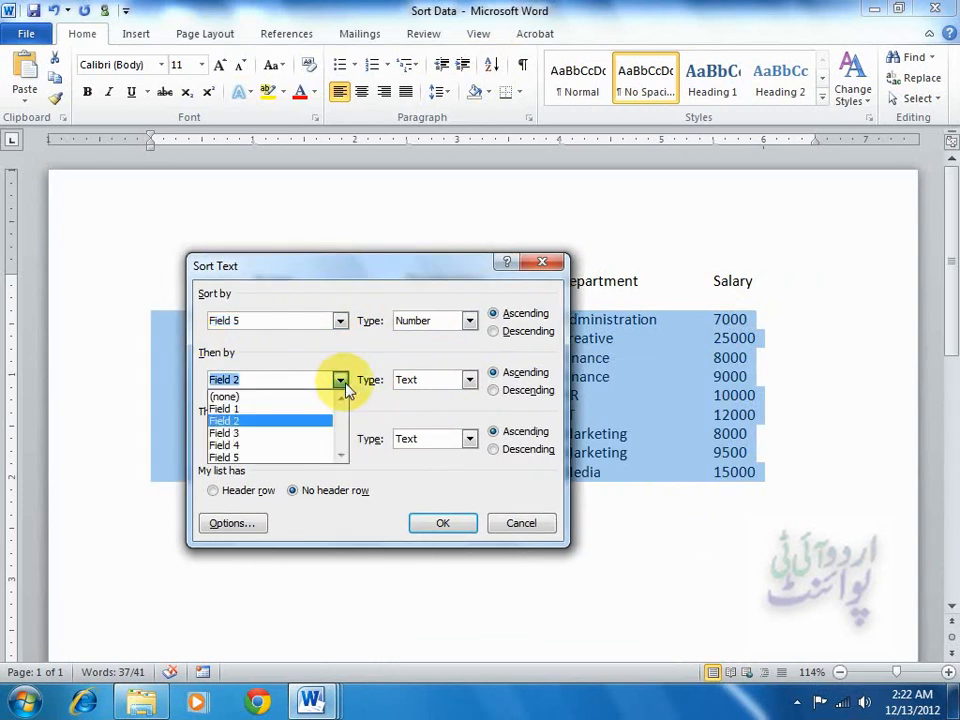
{"action": "left_click", "coordinate": [257, 398]}
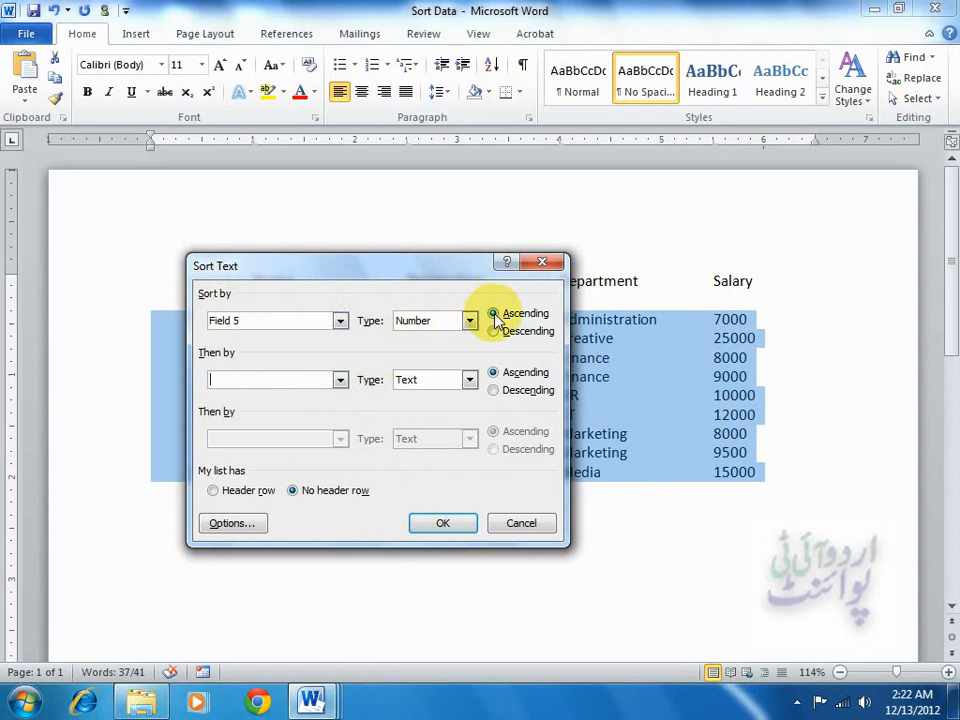
{"action": "left_click", "coordinate": [457, 524]}
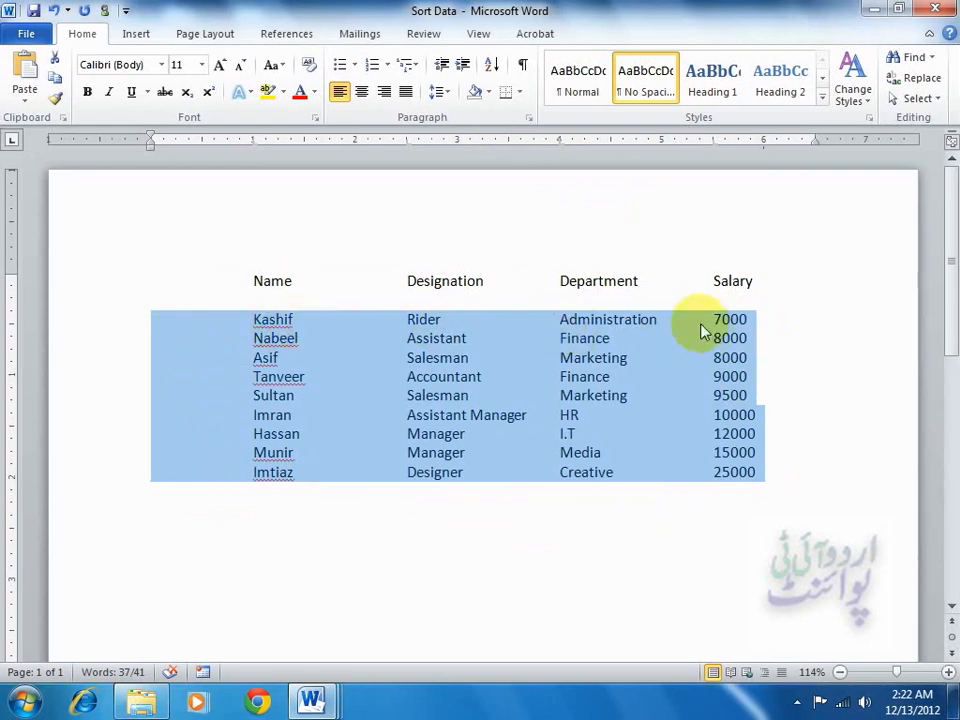
{"action": "left_click", "coordinate": [492, 68]}
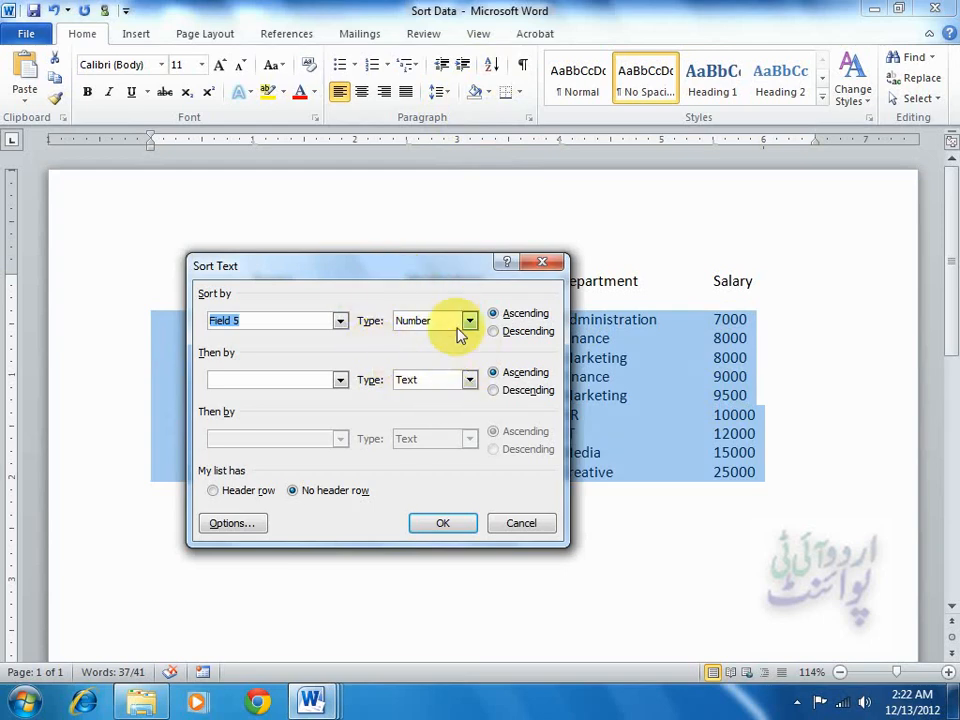
{"action": "left_click", "coordinate": [521, 522]}
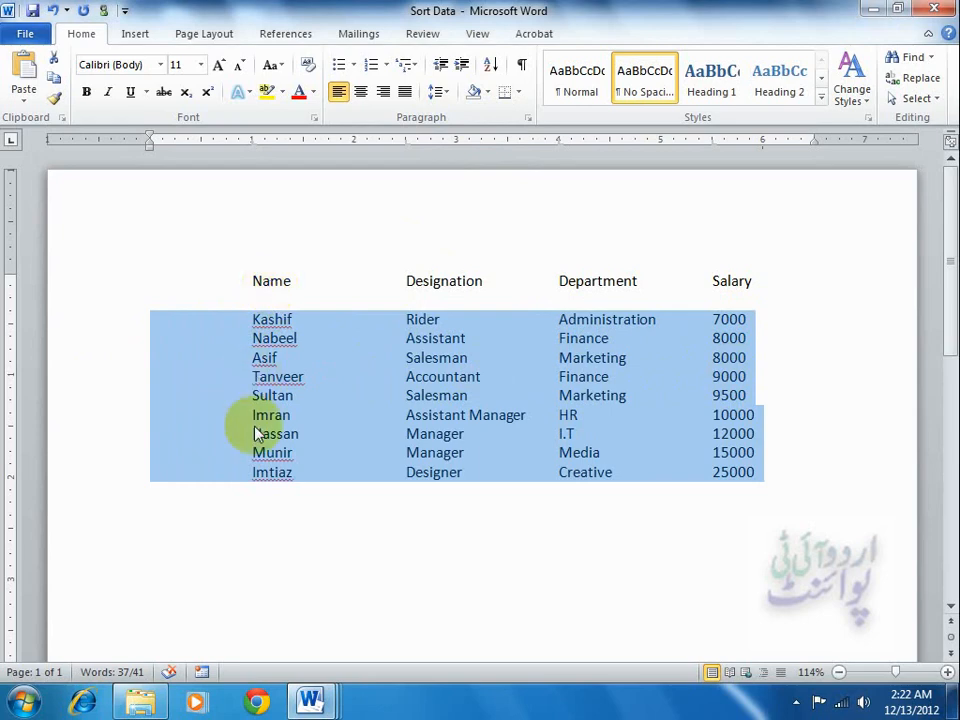
Step: Switch to the Sort Data1 document and place the cursor in a Name column cell of the employee table
{"action": "mouse_move", "coordinate": [313, 700]}
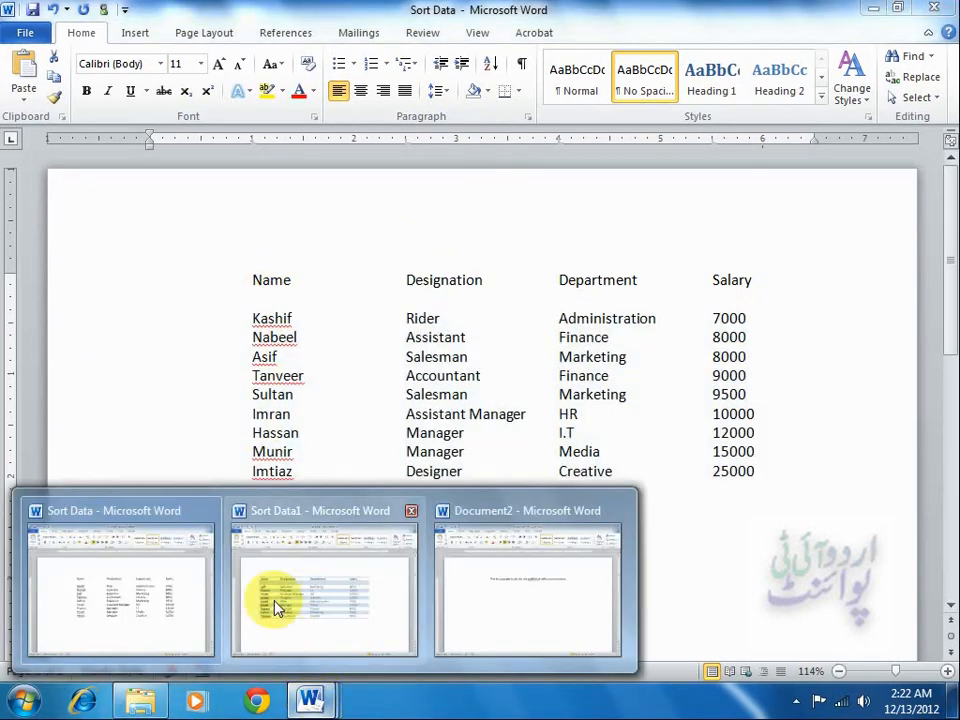
{"action": "left_click", "coordinate": [276, 608]}
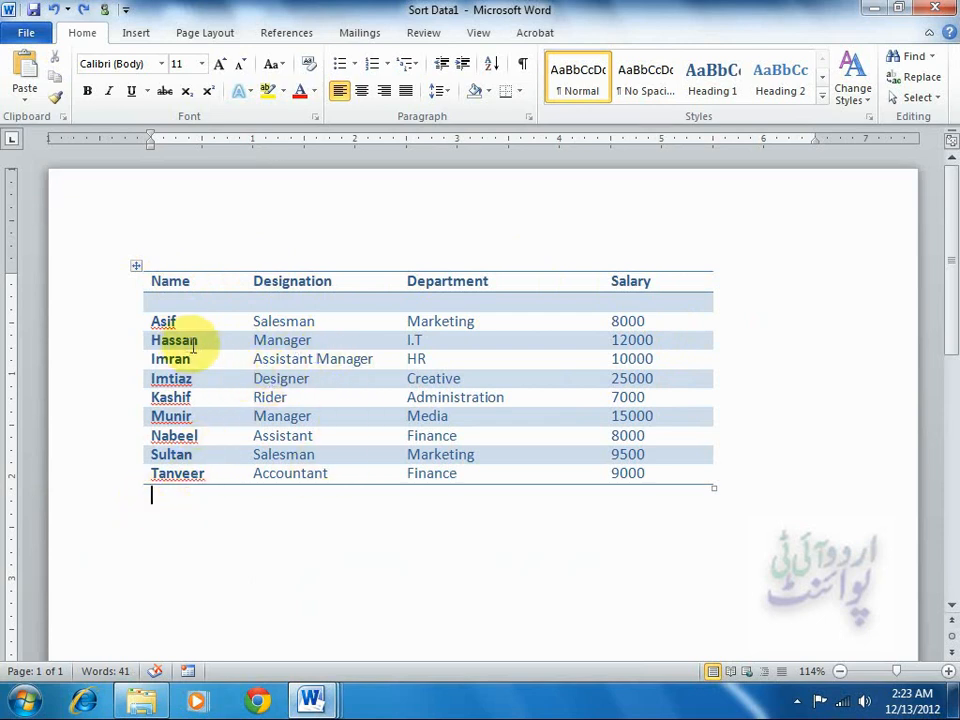
{"action": "left_click", "coordinate": [308, 358]}
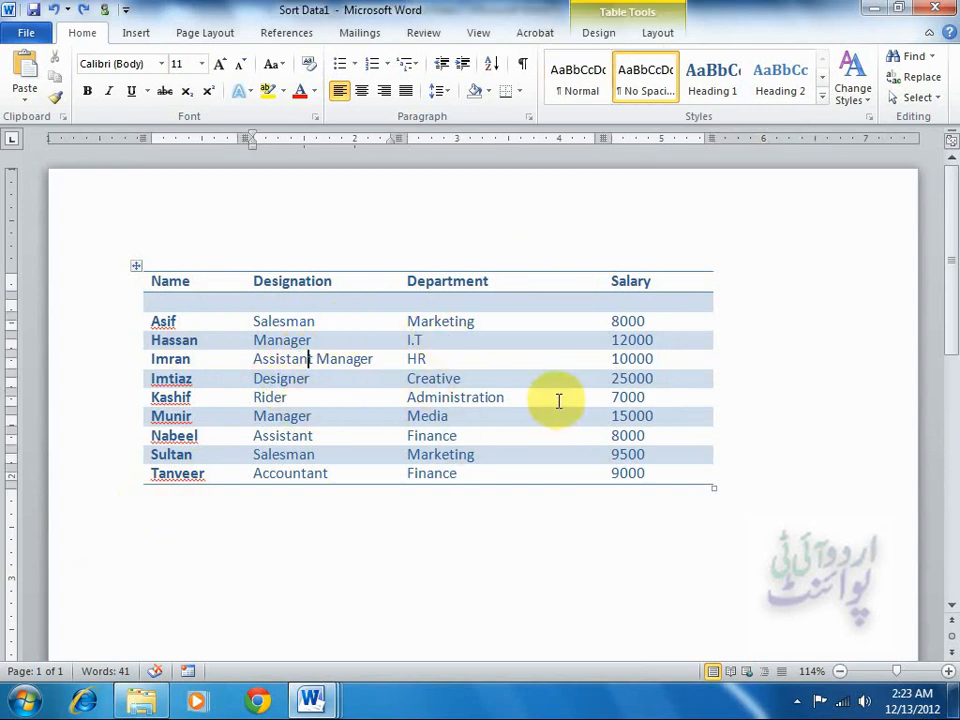
{"action": "left_click", "coordinate": [462, 378]}
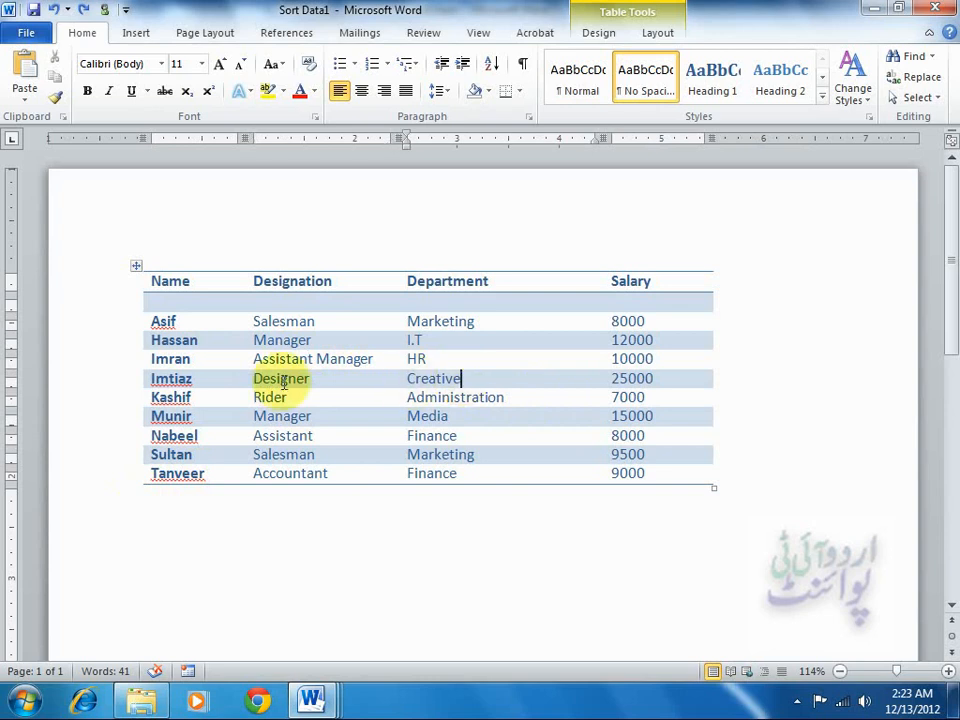
{"action": "left_click", "coordinate": [284, 397]}
{"action": "left_click", "coordinate": [189, 397]}
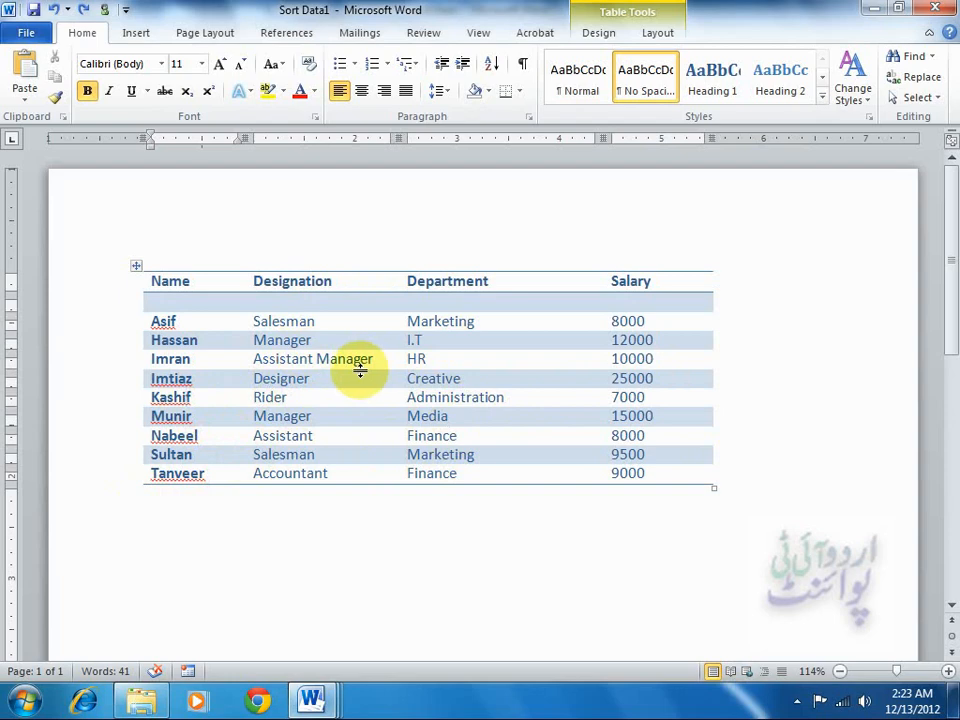
Step: Sort the employee table by Department as text in ascending order, treating the first row as a header
{"action": "left_click", "coordinate": [494, 68]}
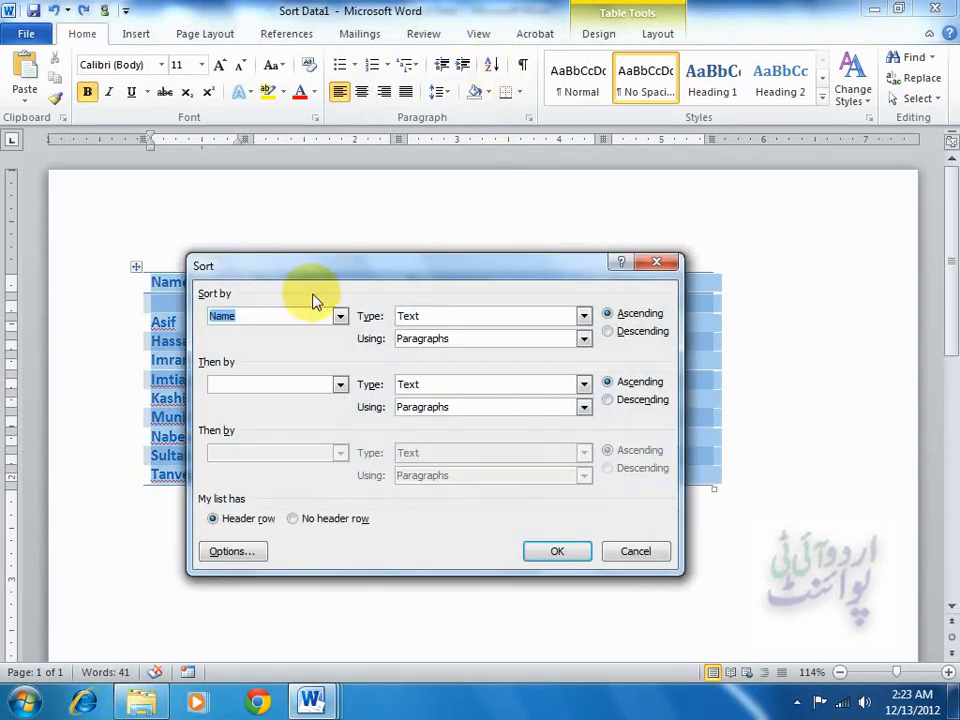
{"action": "left_click_drag", "start_coordinate": [328, 268], "coordinate": [536, 309]}
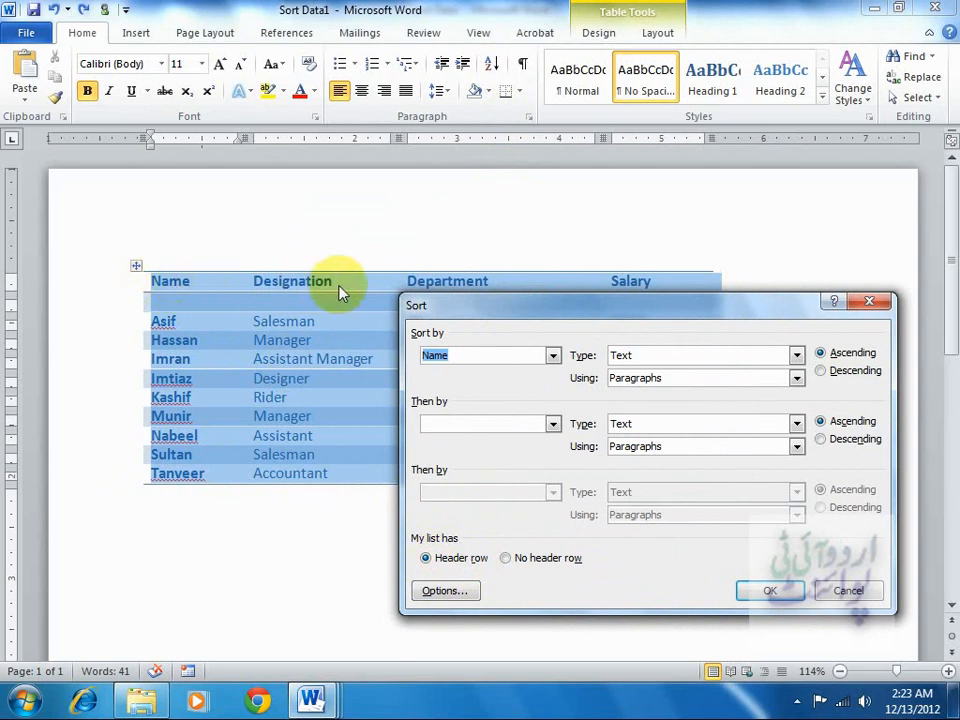
{"action": "left_click", "coordinate": [553, 356]}
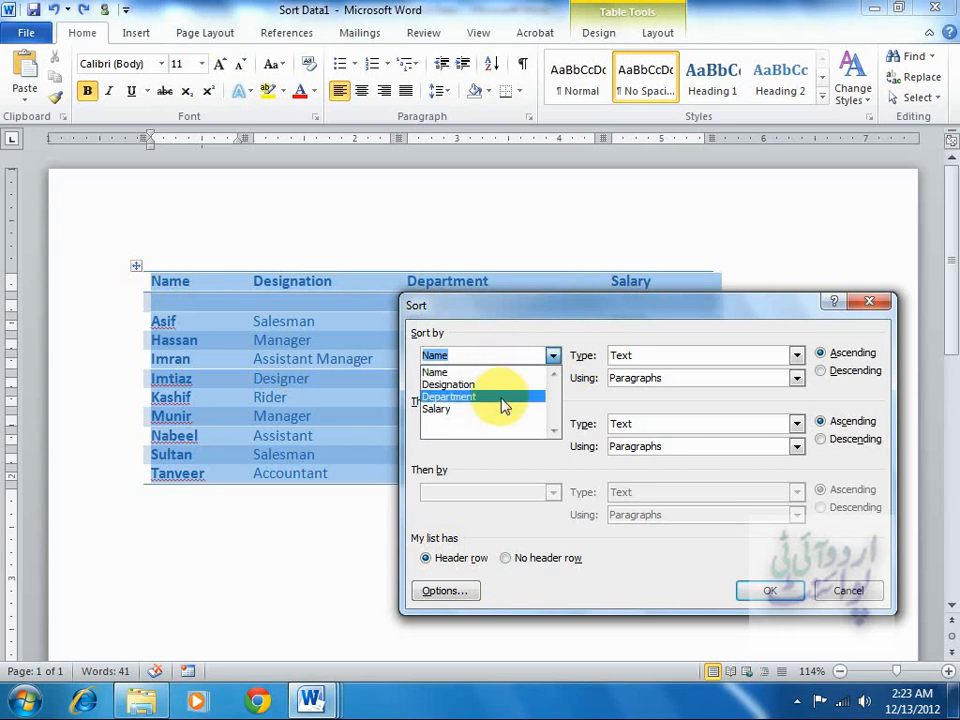
{"action": "left_click", "coordinate": [463, 402]}
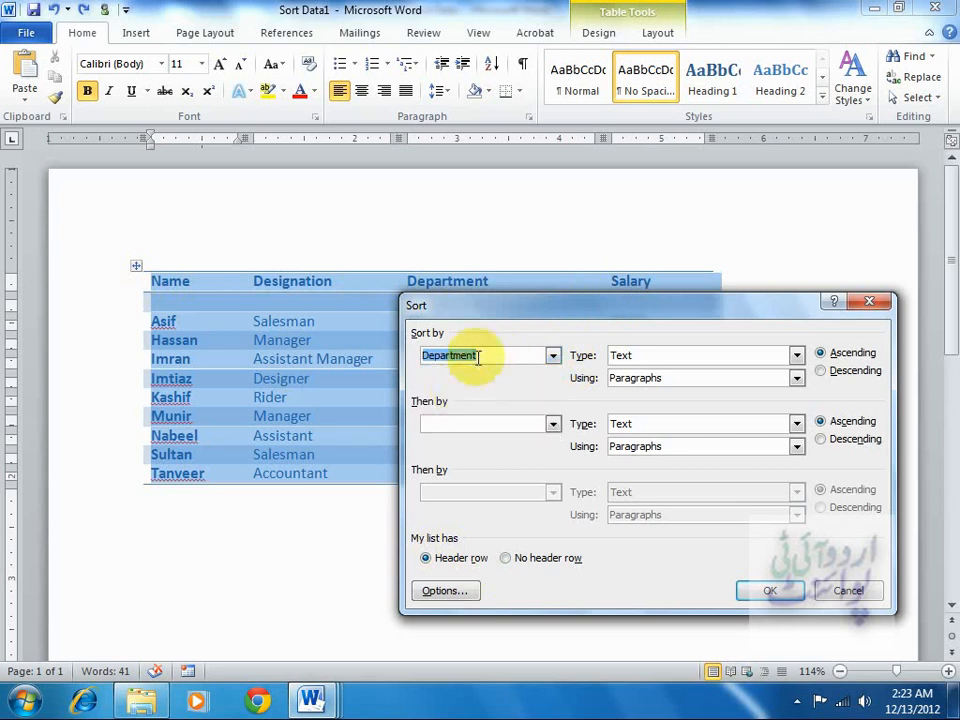
{"action": "left_click_drag", "start_coordinate": [528, 308], "coordinate": [335, 312]}
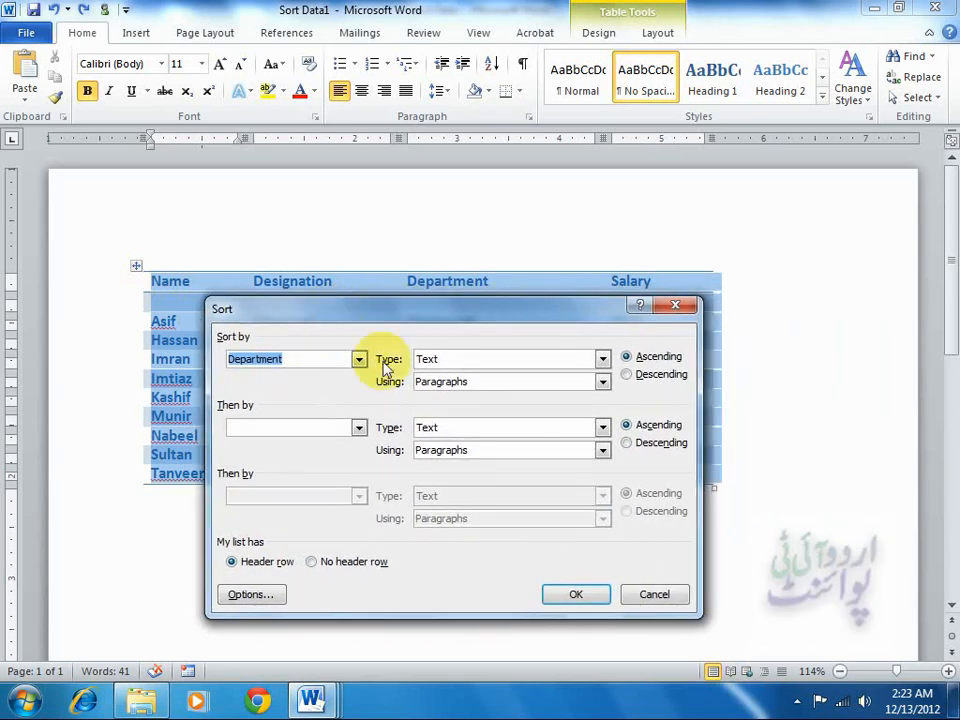
{"action": "left_click", "coordinate": [585, 597]}
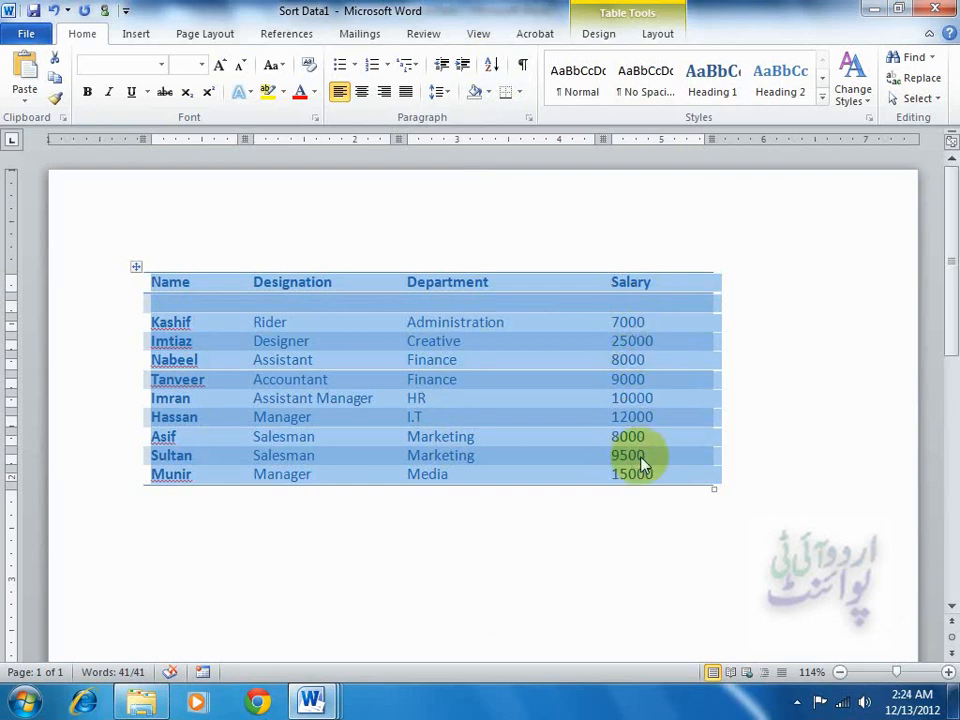
Step: Sort the employee table by Salary with the type set to Number, in ascending order
{"action": "left_click", "coordinate": [491, 66]}
{"action": "left_click", "coordinate": [359, 360]}
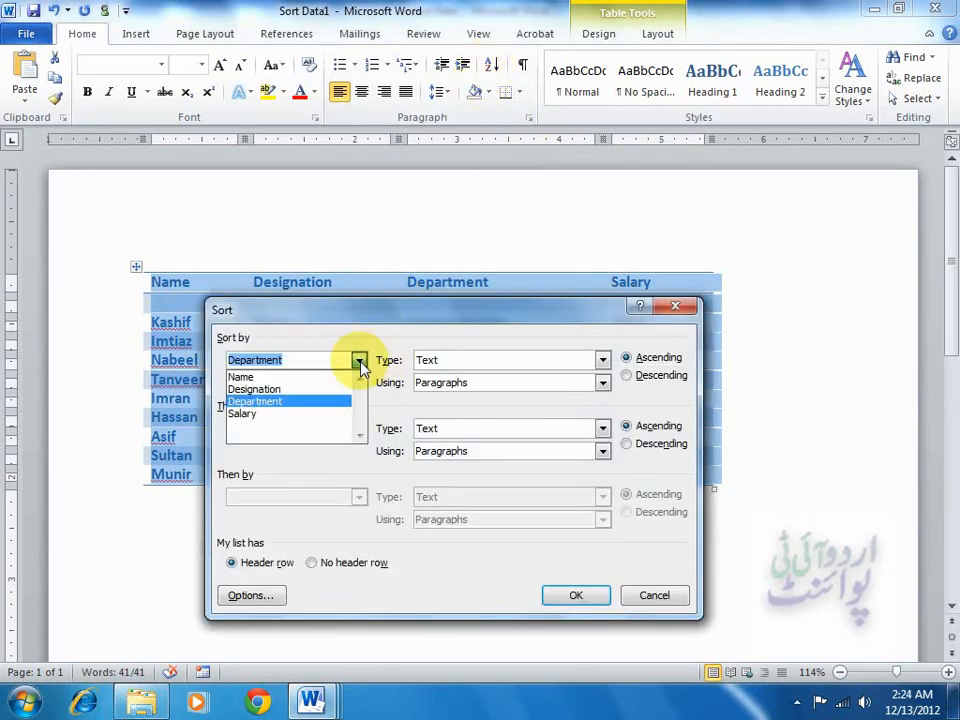
{"action": "left_click", "coordinate": [285, 413]}
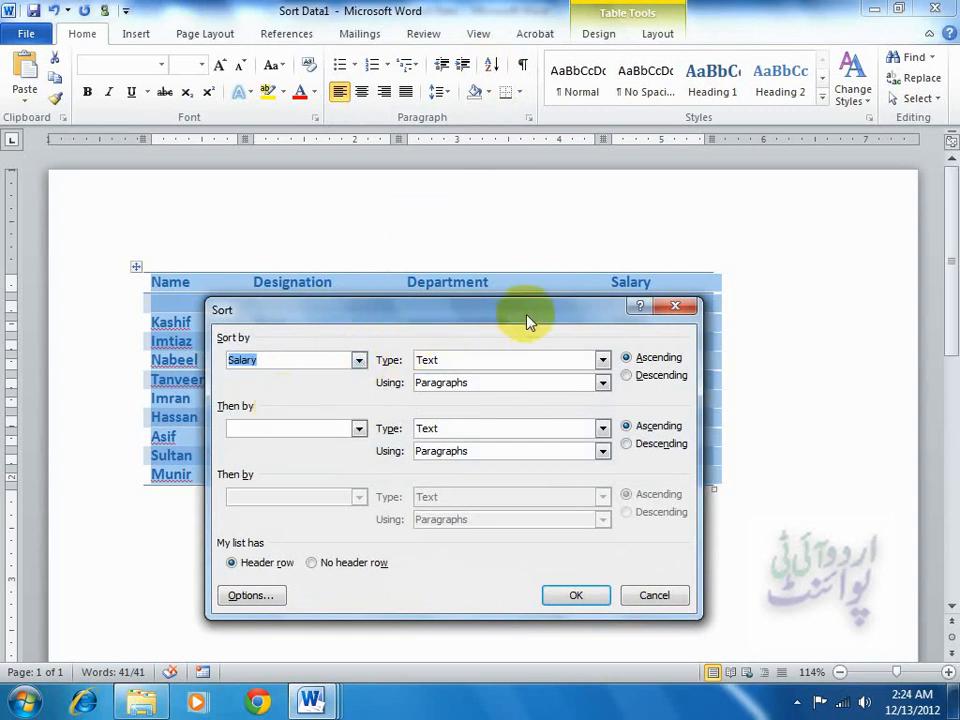
{"action": "left_click_drag", "start_coordinate": [530, 320], "coordinate": [410, 294]}
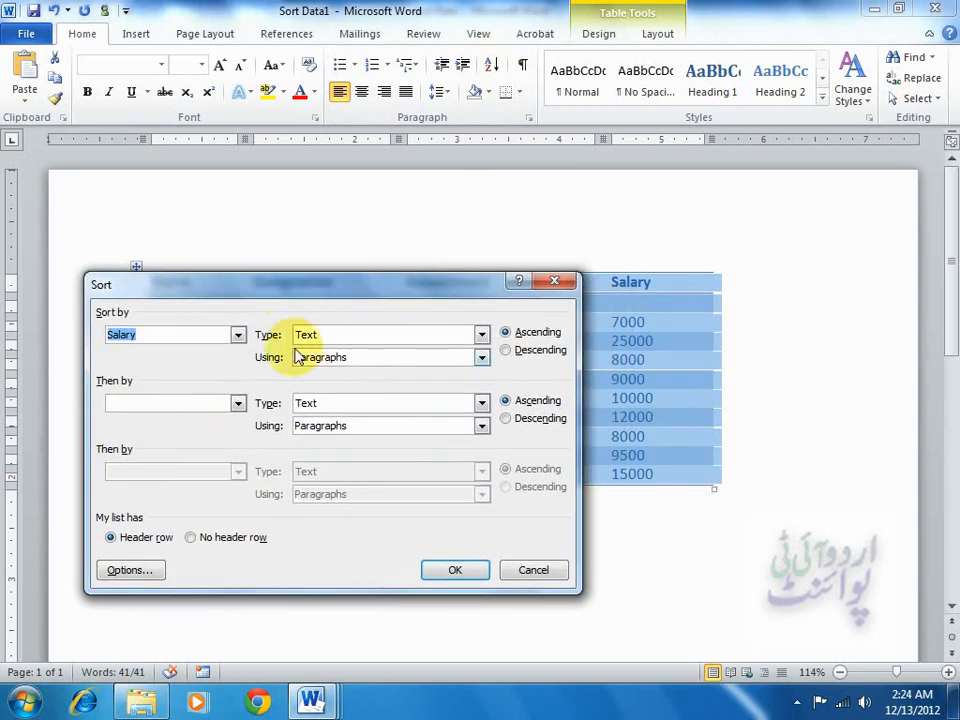
{"action": "left_click", "coordinate": [483, 338]}
{"action": "left_click", "coordinate": [422, 364]}
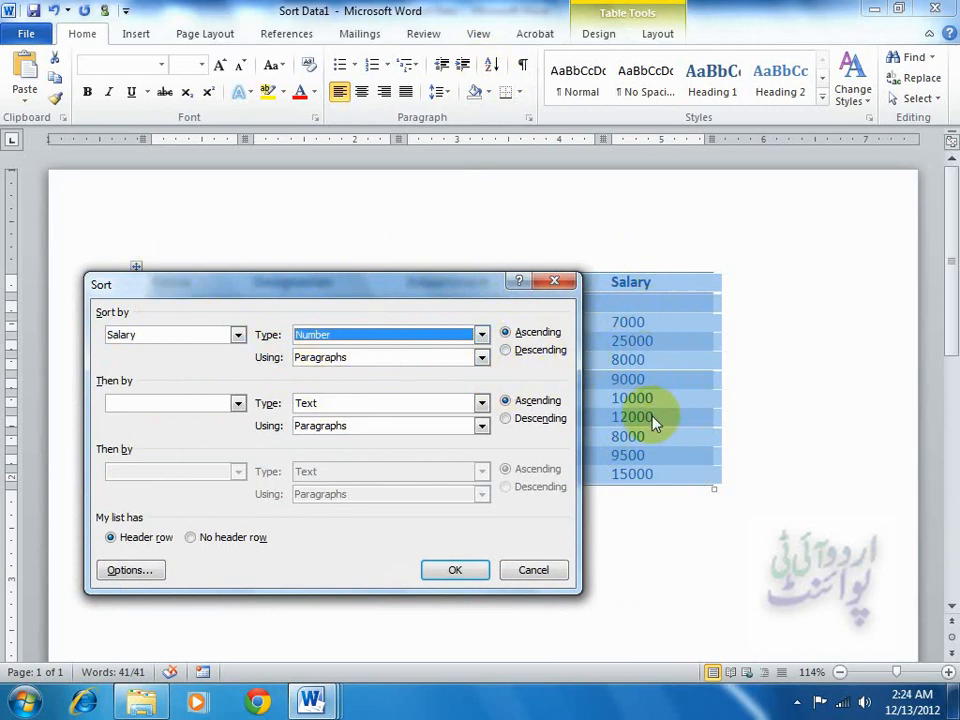
{"action": "left_click", "coordinate": [466, 569]}
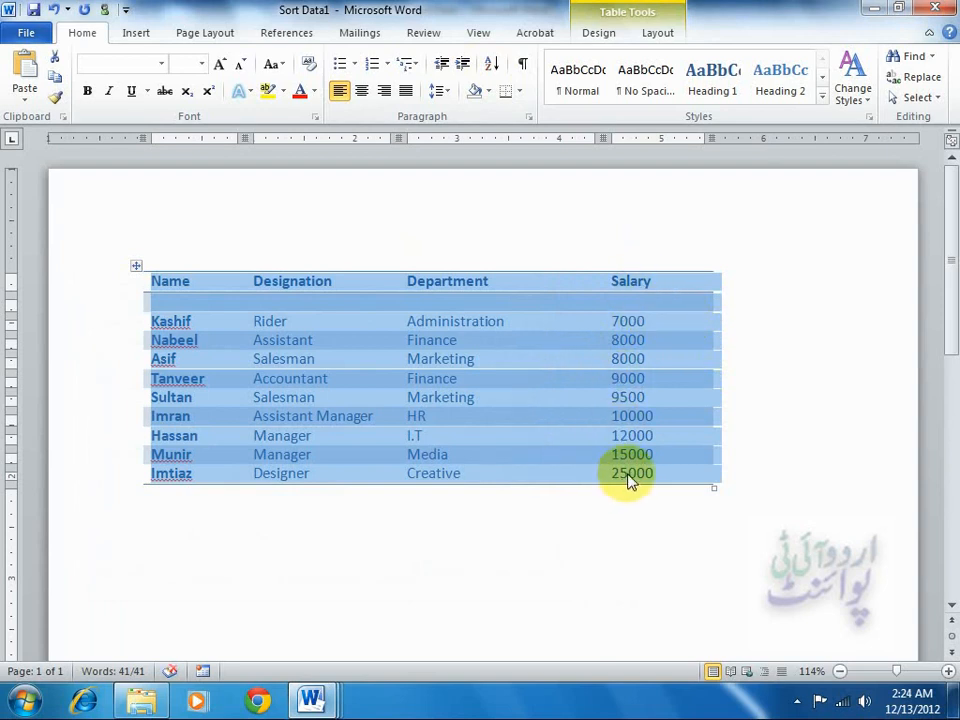
Step: Sort the employee table by Salary as text in ascending order with no second sort key, leaving the cursor below the table
{"action": "left_click", "coordinate": [491, 64]}
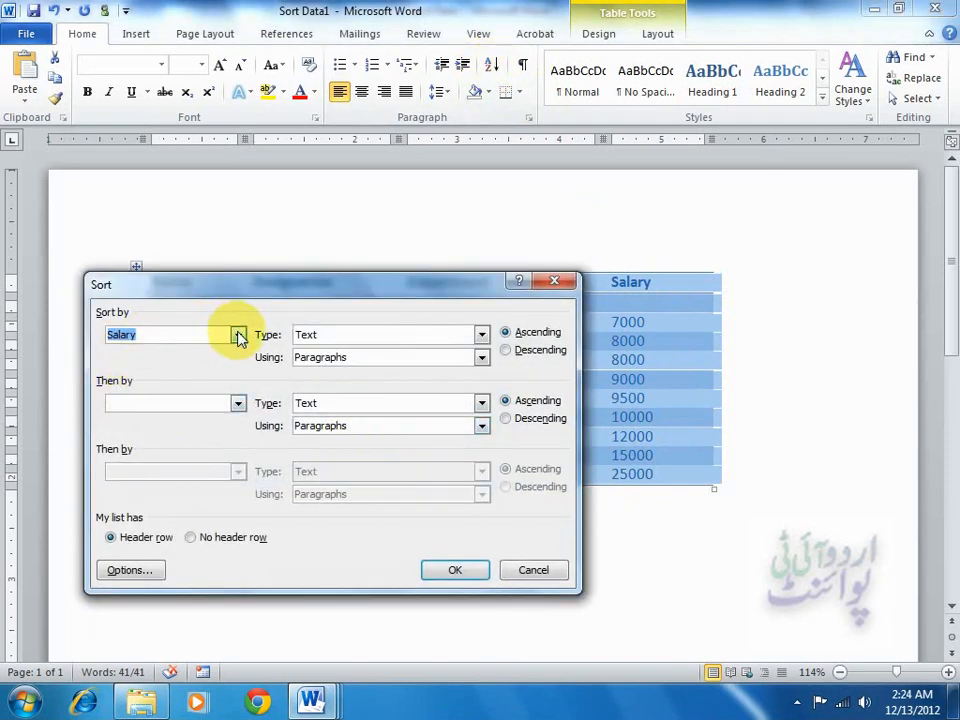
{"action": "left_click", "coordinate": [237, 404]}
{"action": "left_click", "coordinate": [236, 405]}
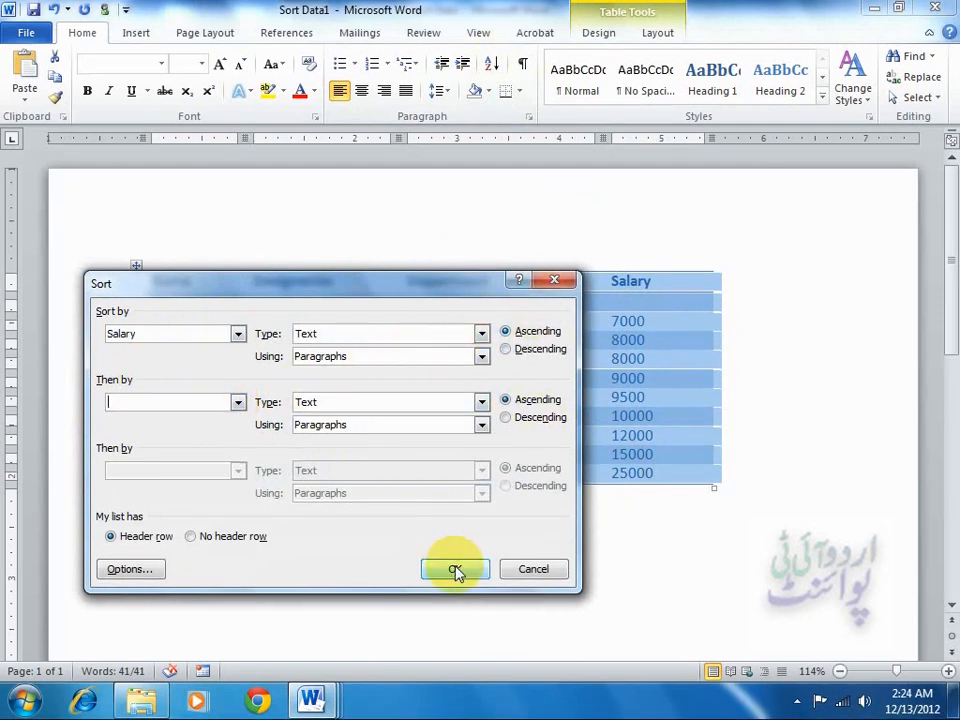
{"action": "left_click", "coordinate": [455, 569]}
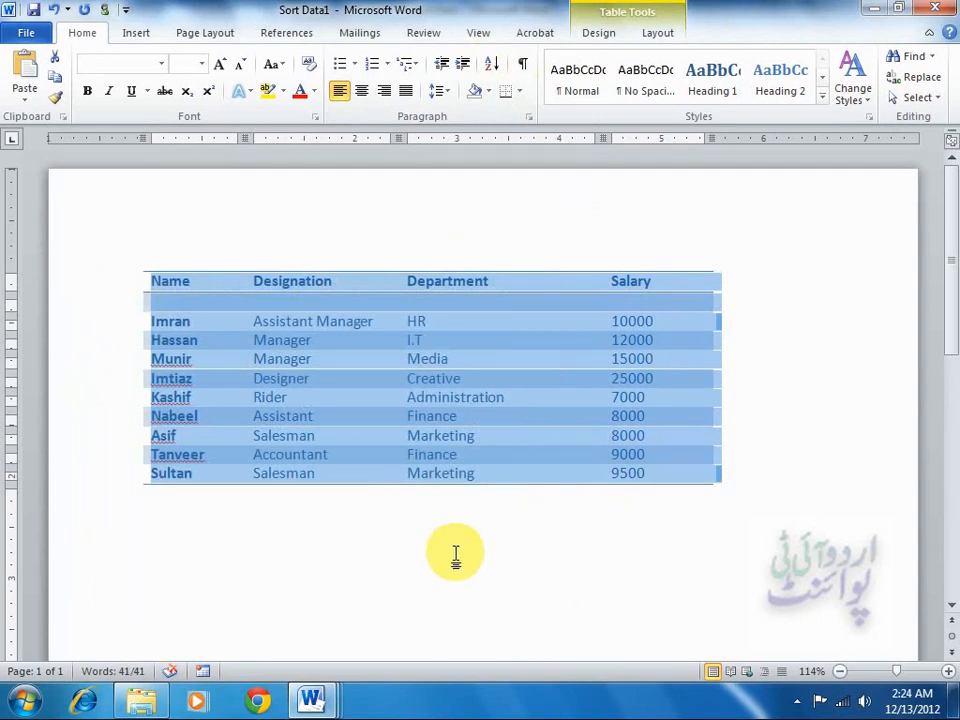
{"action": "key", "text": "Down"}
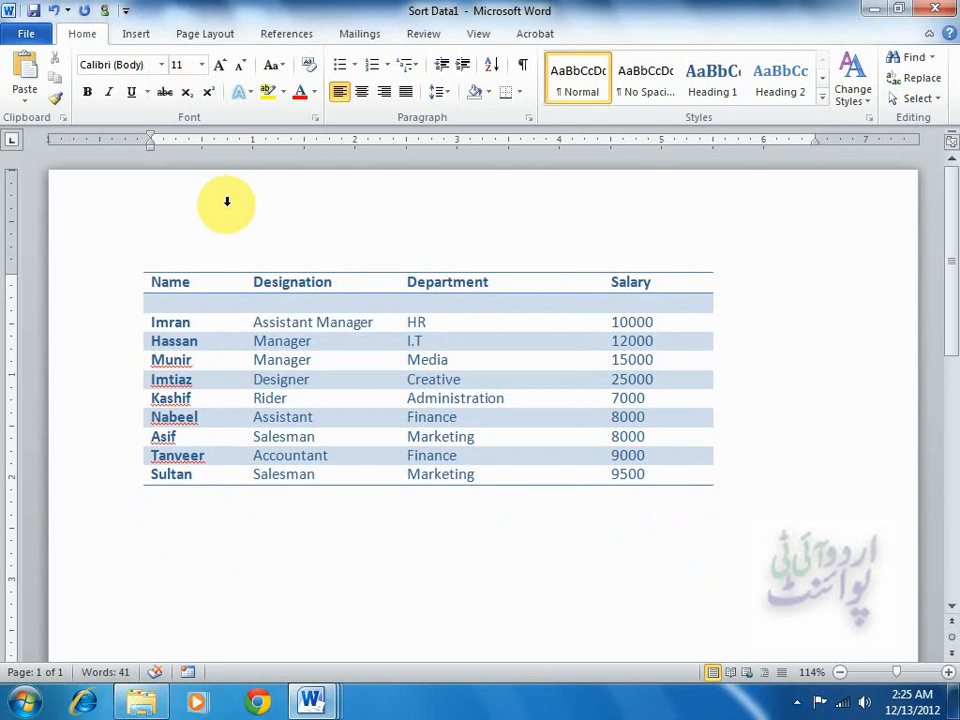
Step: Set up a new macro recording with the macro name Copyright
{"action": "left_click", "coordinate": [478, 38]}
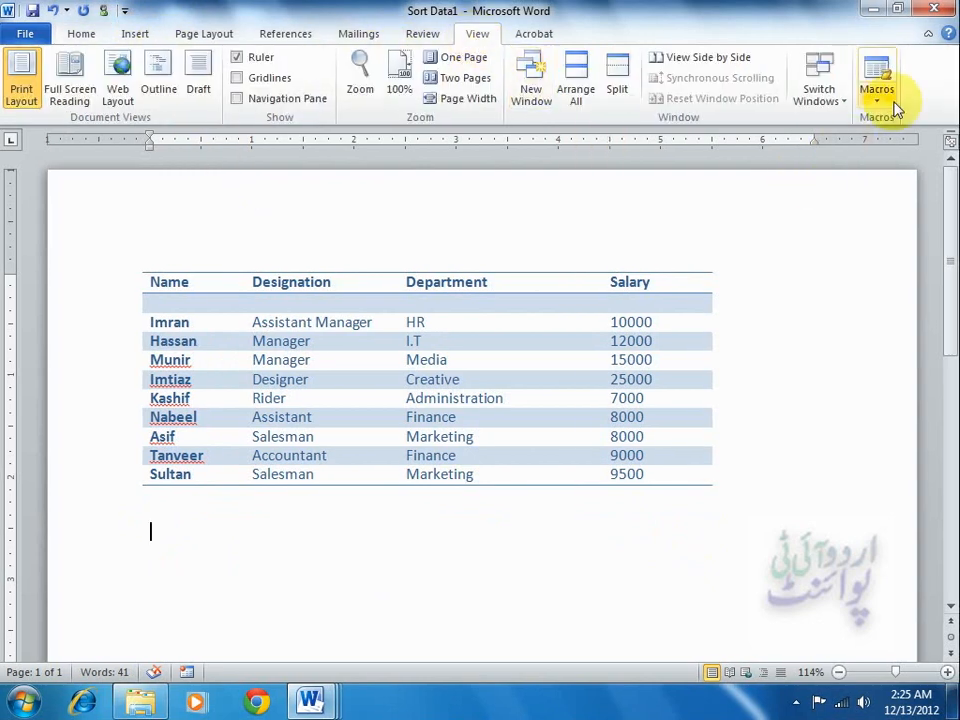
{"action": "left_click", "coordinate": [877, 92]}
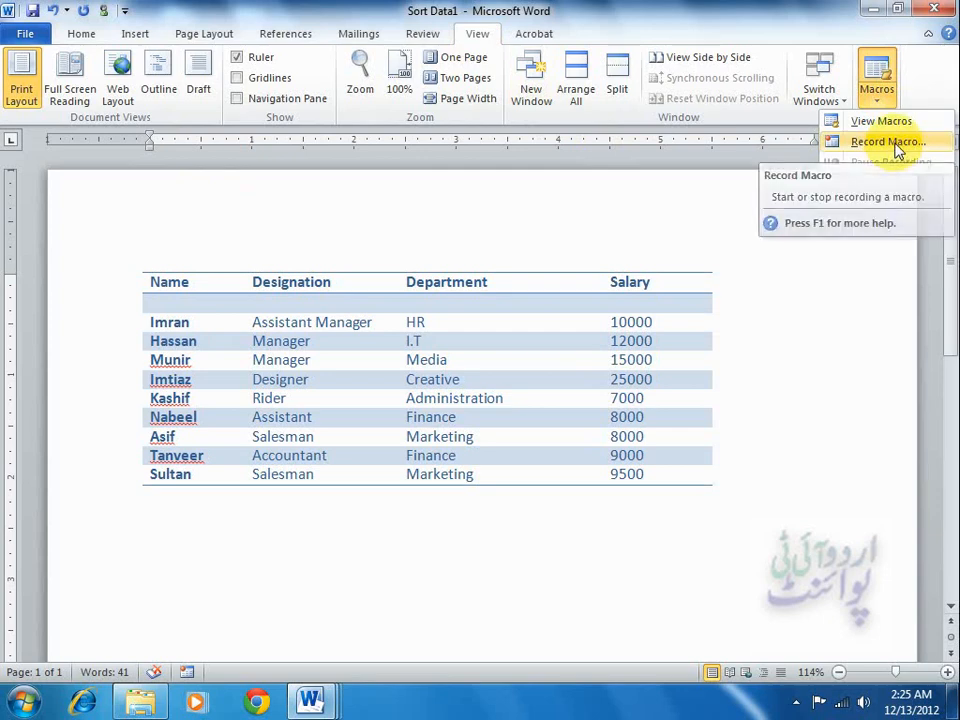
{"action": "left_click", "coordinate": [893, 144]}
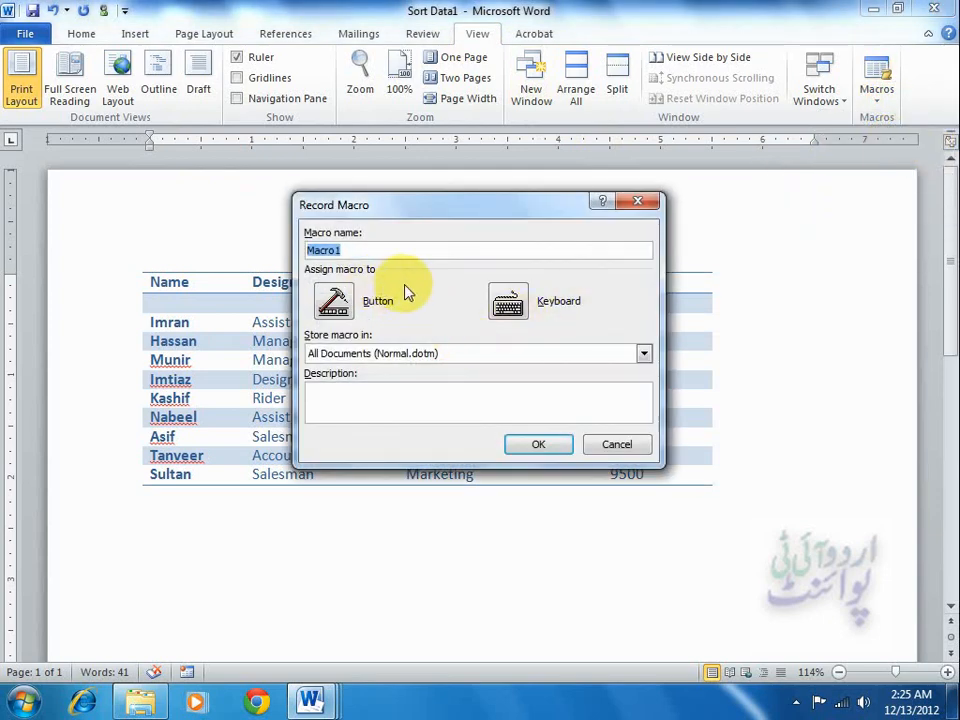
{"action": "type", "text": "Copyright"}
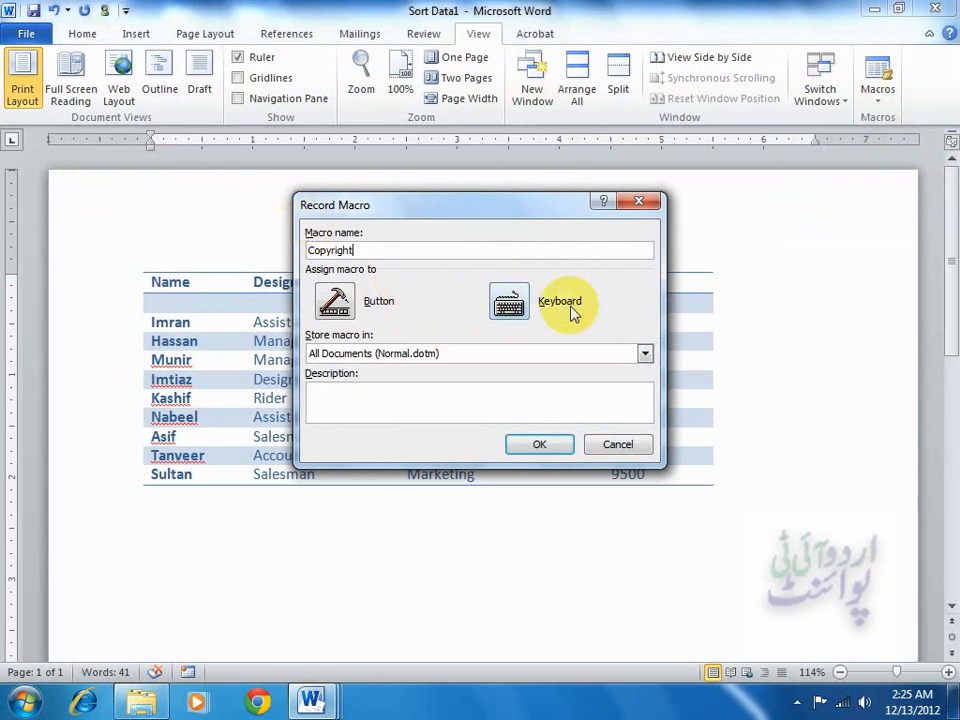
Step: Assign the macro to a button and add Normal.NewMacros.Copyright to the Quick Access Toolbar
{"action": "left_click", "coordinate": [337, 304]}
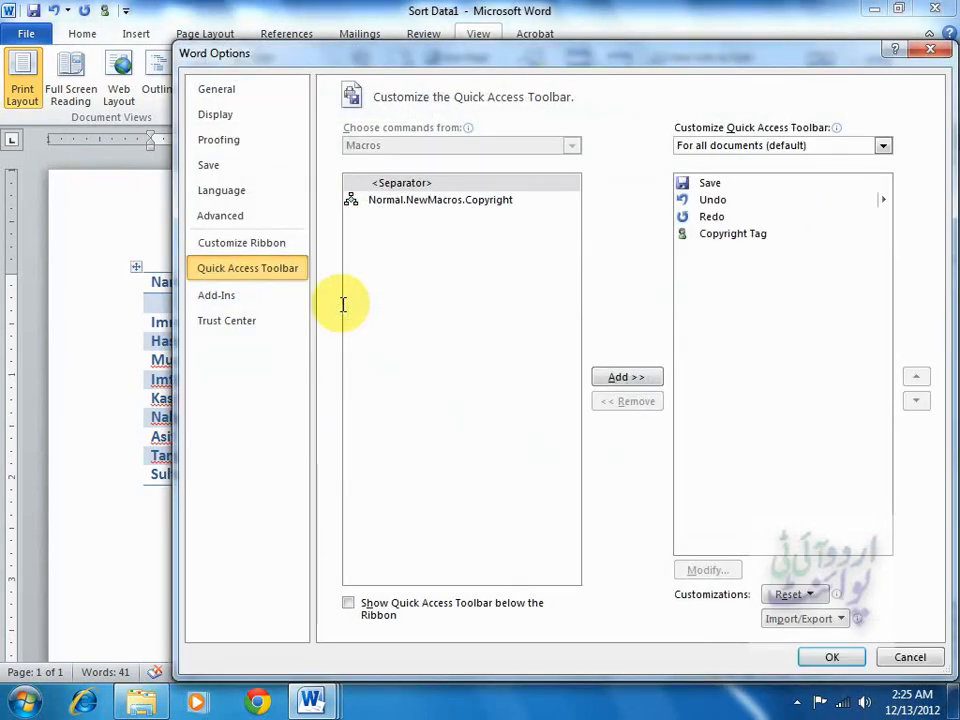
{"action": "left_click", "coordinate": [455, 202]}
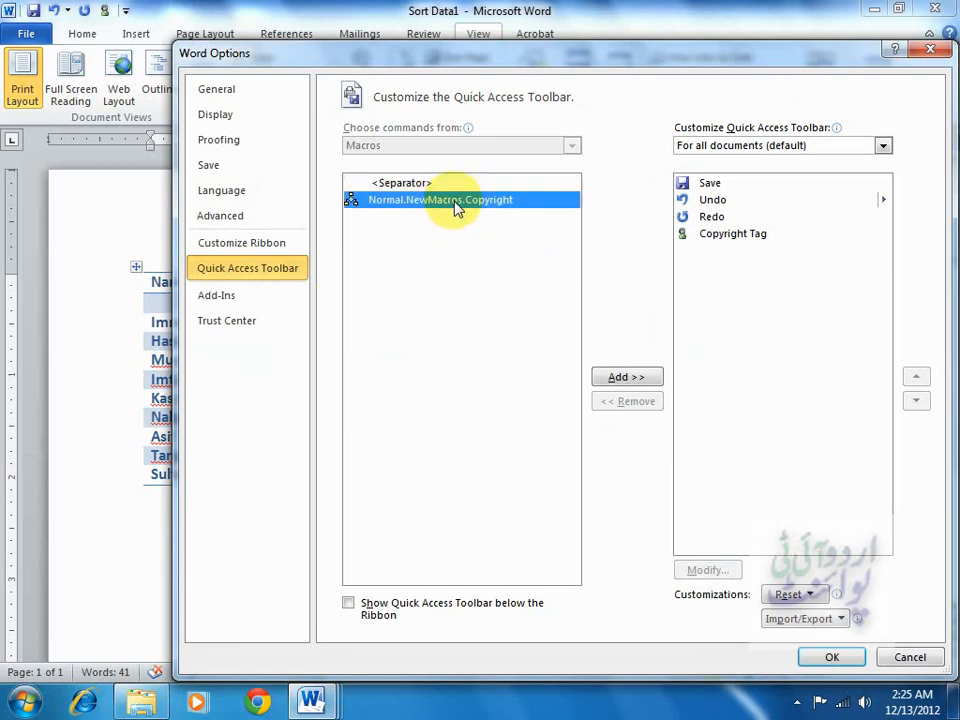
{"action": "left_click", "coordinate": [634, 385]}
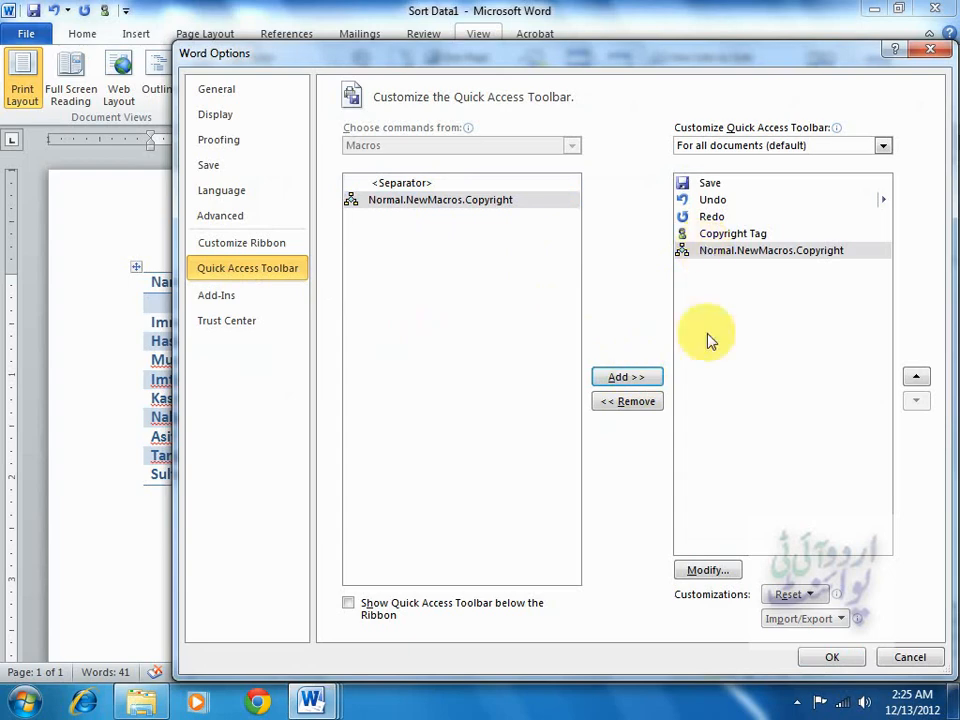
Step: Give the new macro button the person-in-suit symbol and shorten its display name to Copyright
{"action": "left_click", "coordinate": [706, 570]}
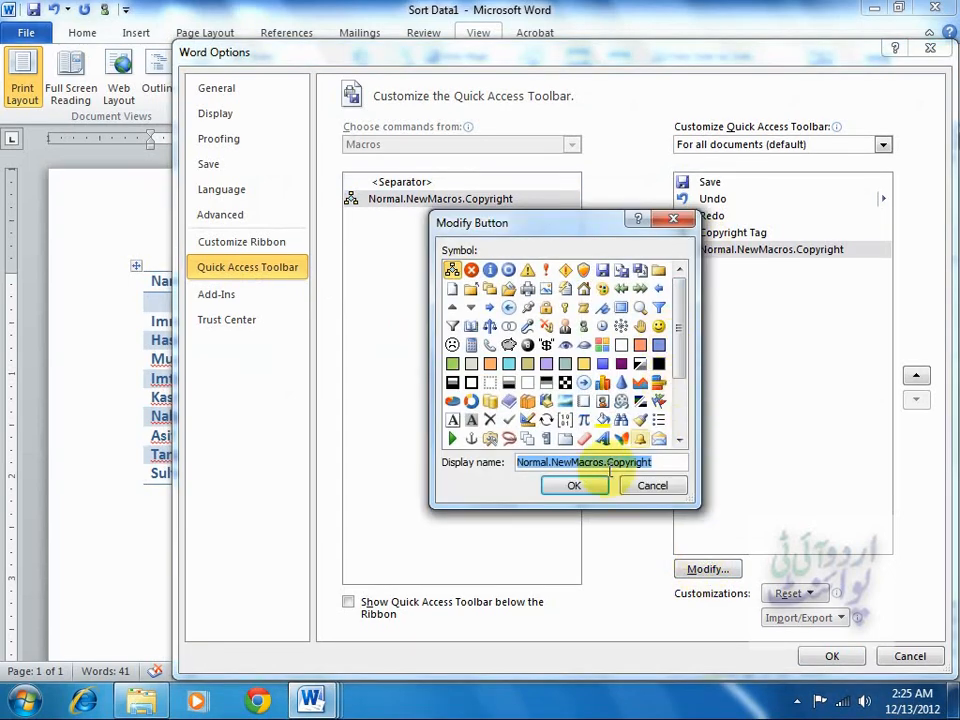
{"action": "left_click_drag", "start_coordinate": [589, 220], "coordinate": [428, 222]}
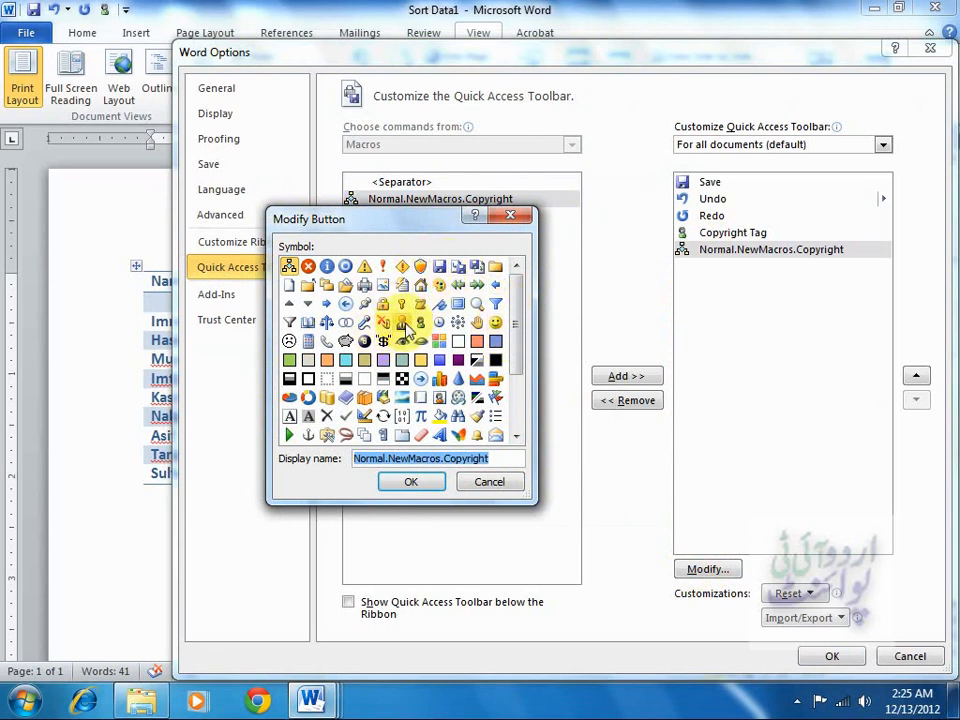
{"action": "left_click", "coordinate": [402, 323]}
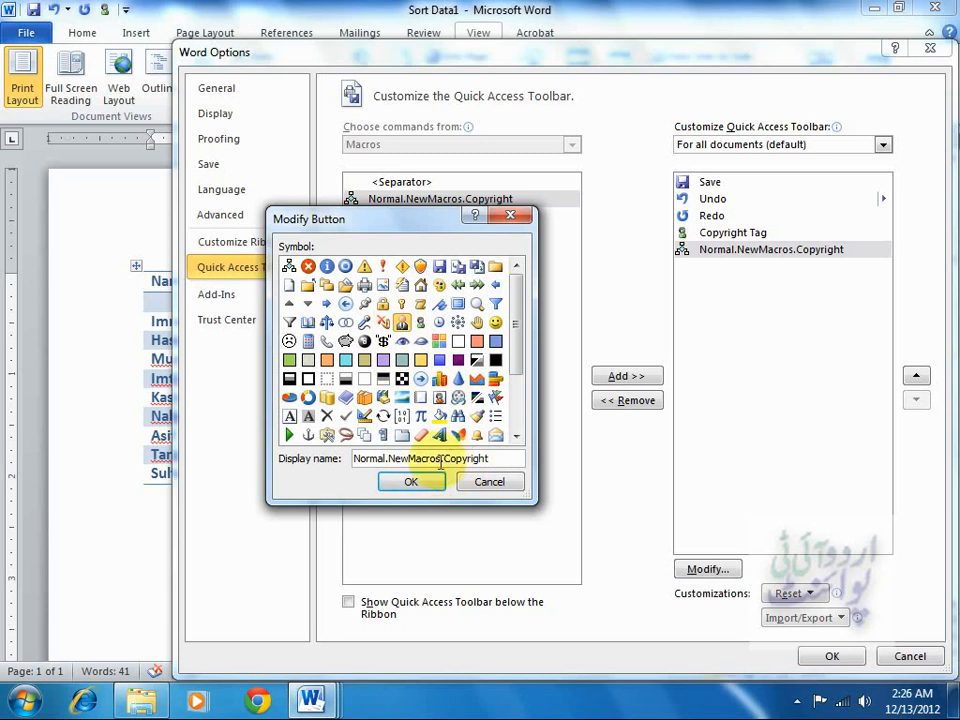
{"action": "left_click_drag", "start_coordinate": [442, 459], "coordinate": [292, 464]}
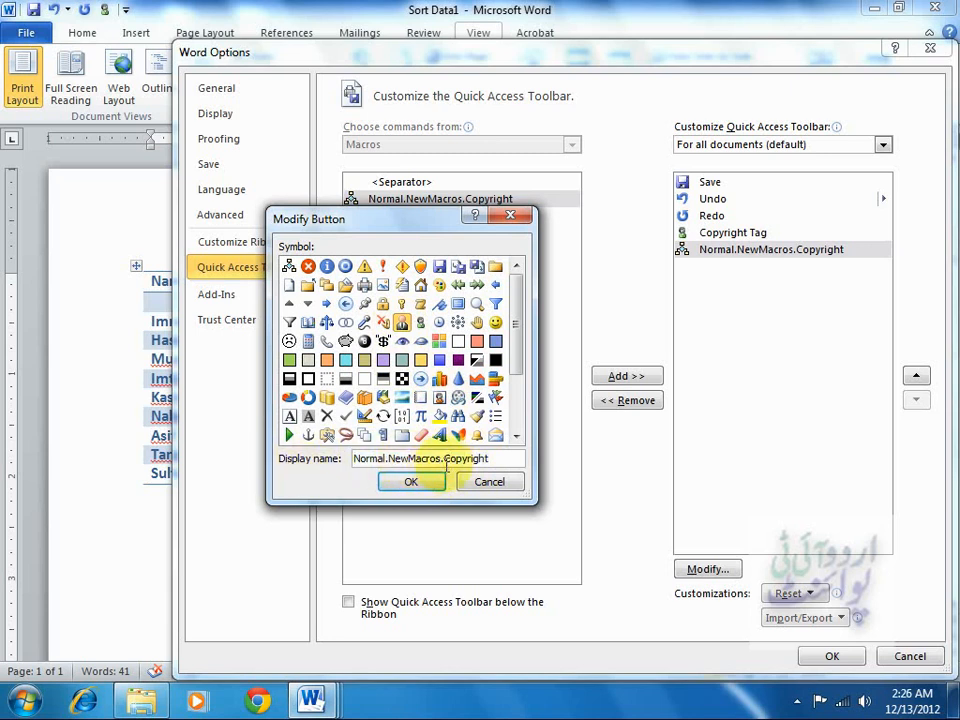
{"action": "left_click_drag", "start_coordinate": [442, 459], "coordinate": [298, 458]}
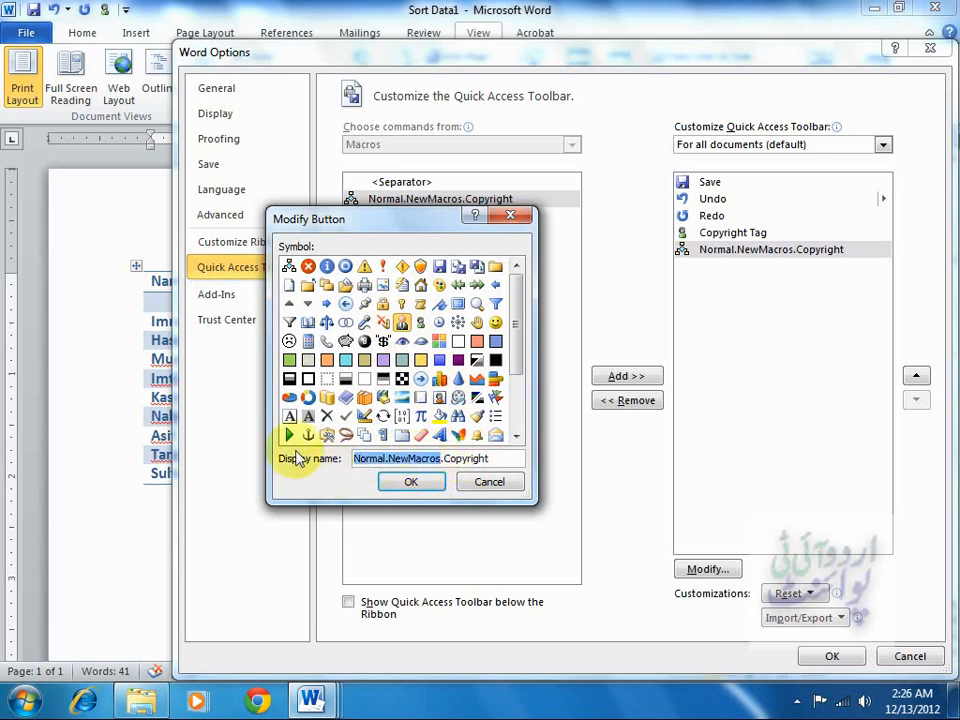
{"action": "key", "text": "Delete"}
{"action": "key", "text": "Delete"}
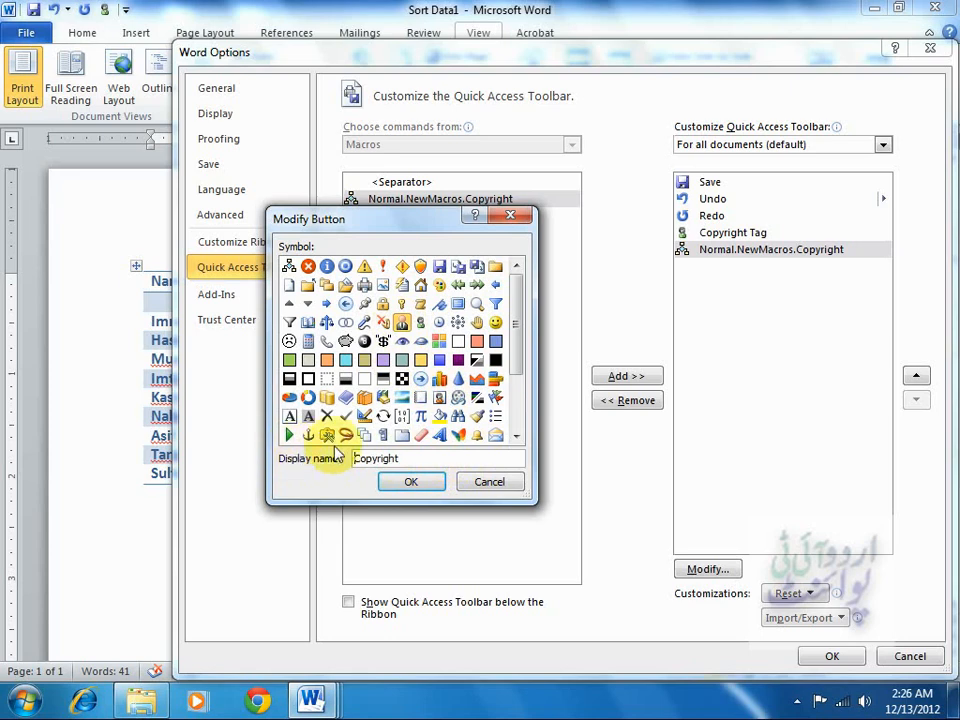
{"action": "left_click", "coordinate": [411, 482]}
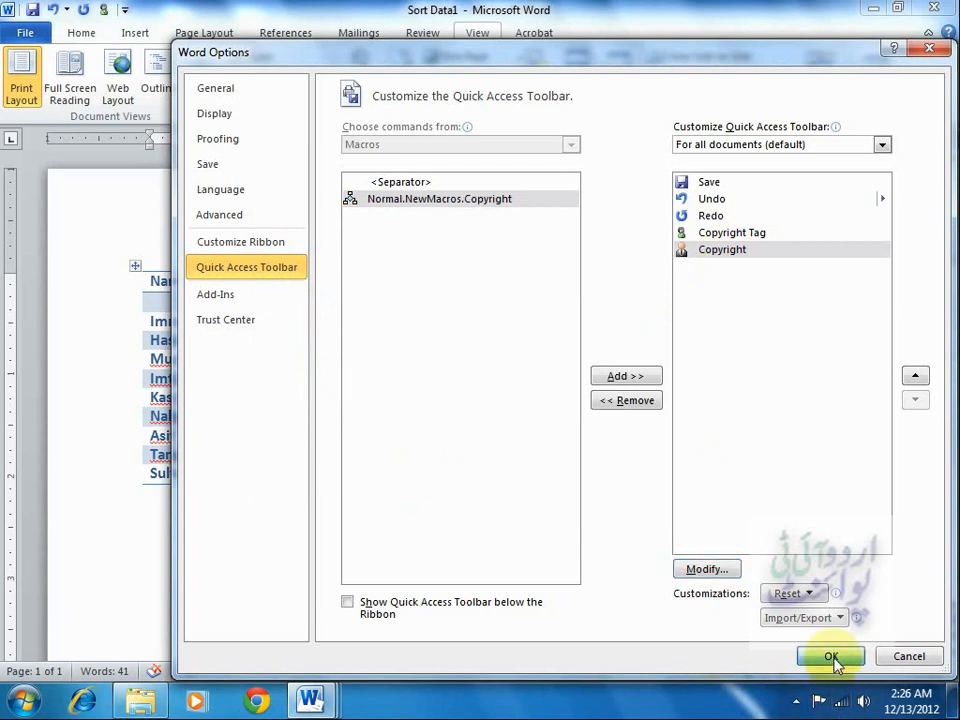
Step: Remove the old Copyright Tag entry from the Quick Access Toolbar and accept the options to start recording
{"action": "left_click", "coordinate": [761, 232]}
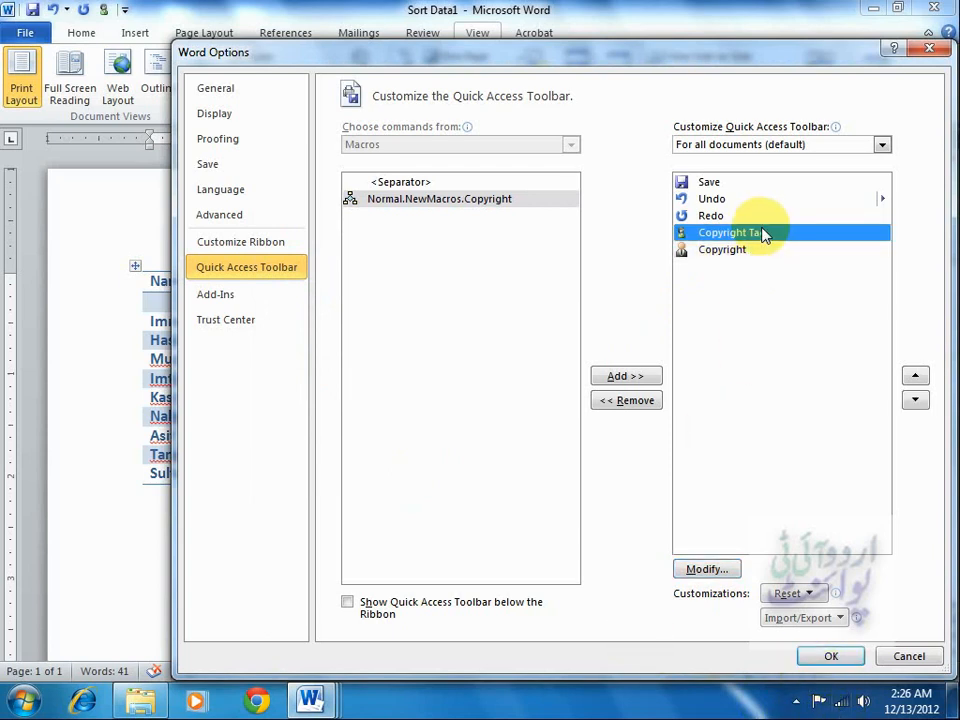
{"action": "left_click", "coordinate": [648, 400]}
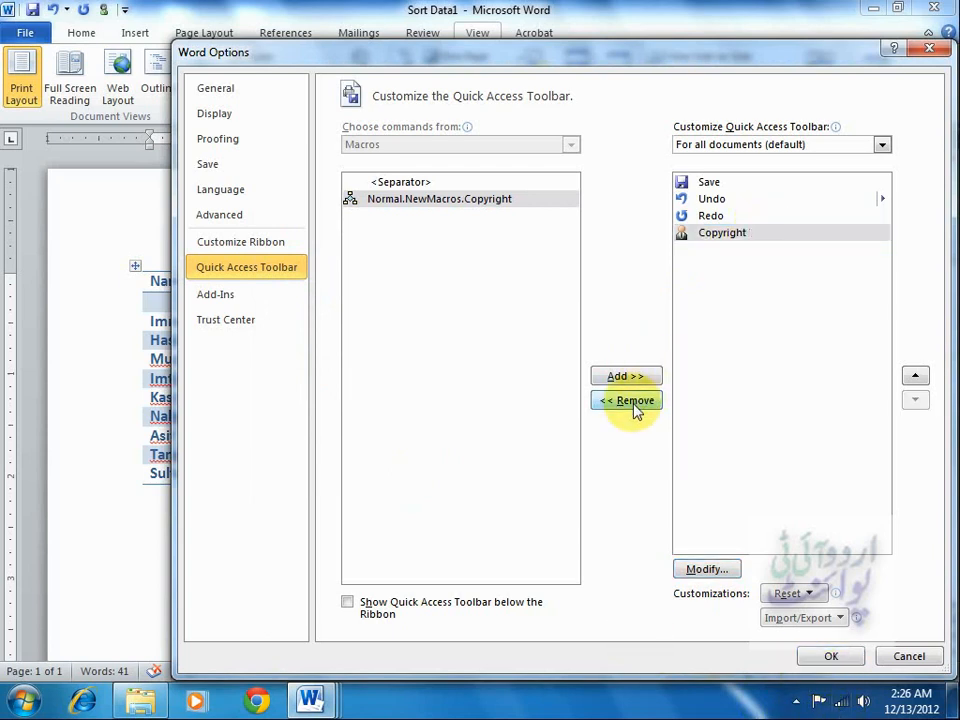
{"action": "left_click", "coordinate": [724, 236]}
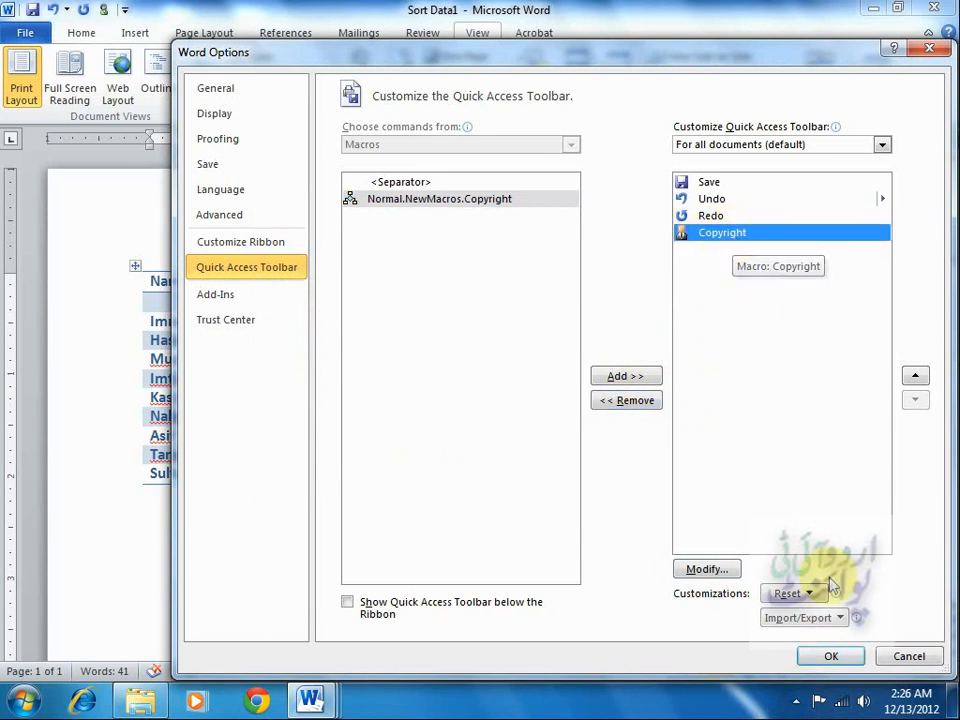
{"action": "left_click", "coordinate": [827, 656]}
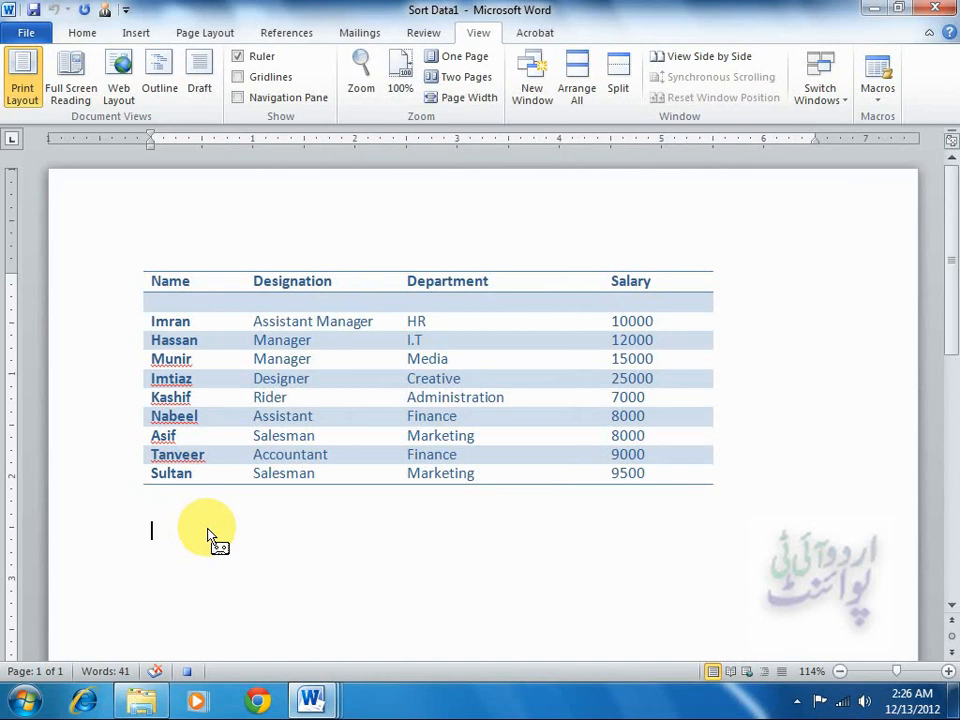
Step: Enter the line "do not publish without information." below the employee table
{"action": "type", "text": "tdo nt"}
{"action": "key", "text": "BackSpace"}
{"action": "type", "text": "ot published"}
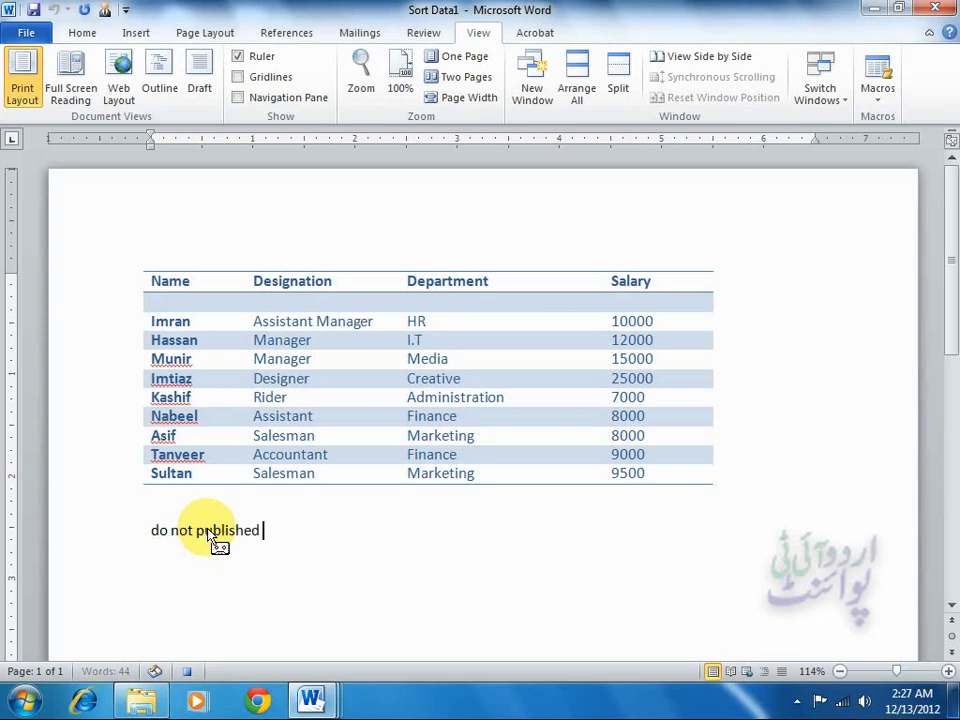
{"action": "key", "text": "BackSpace"}
{"action": "key", "text": "BackSpace"}
{"action": "type", "text": "without infor"}
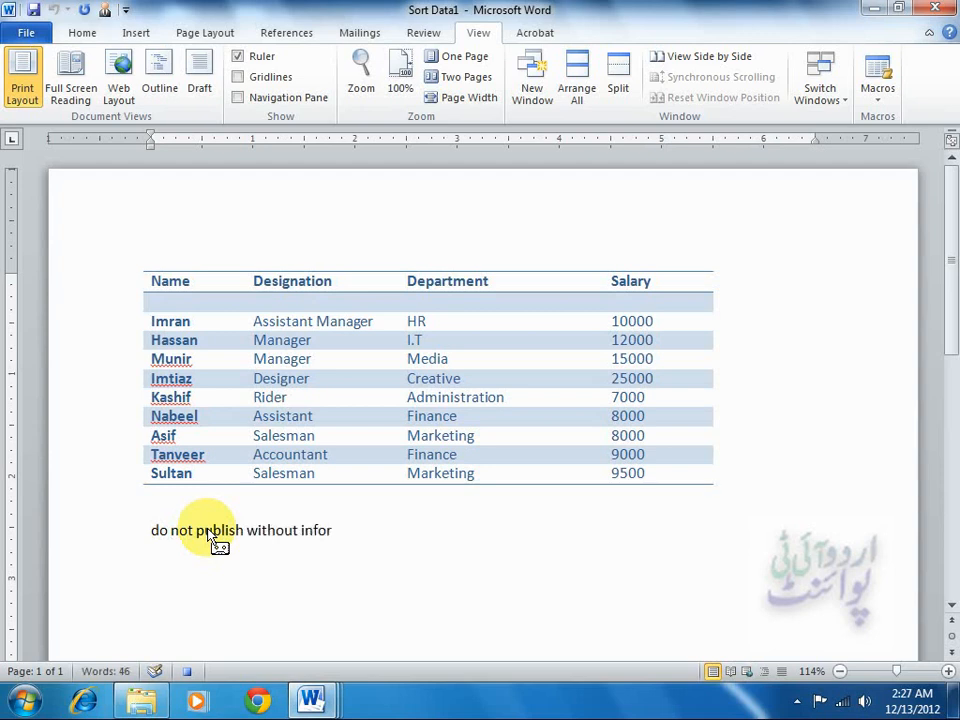
{"action": "type", "text": "mation."}
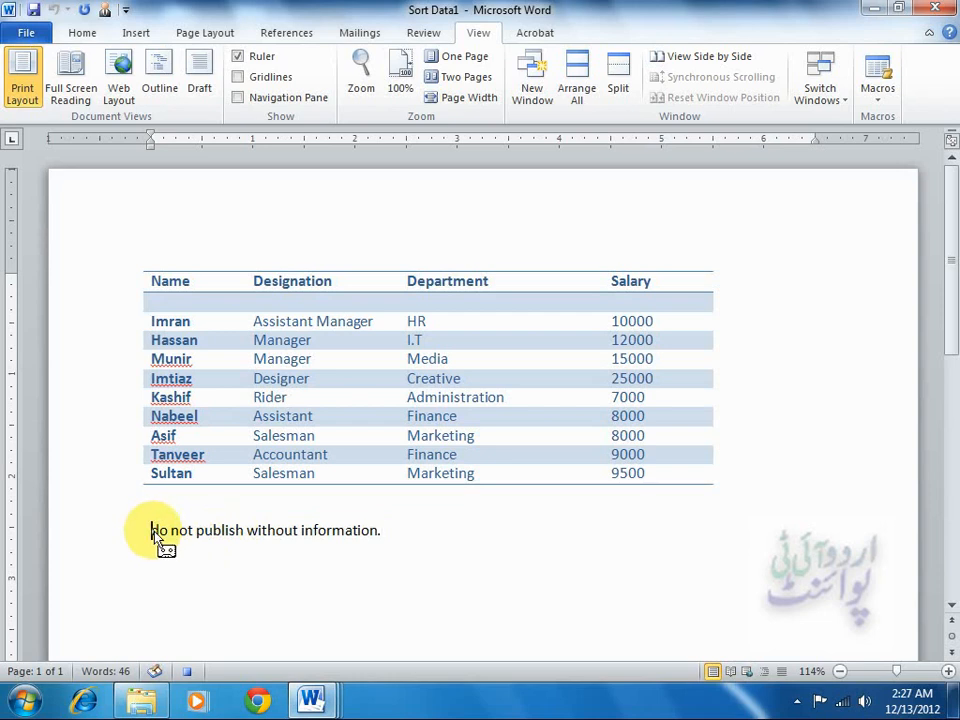
Step: Insert "this is copyright " at the beginning of the line below the table
{"action": "type", "text": "this is "}
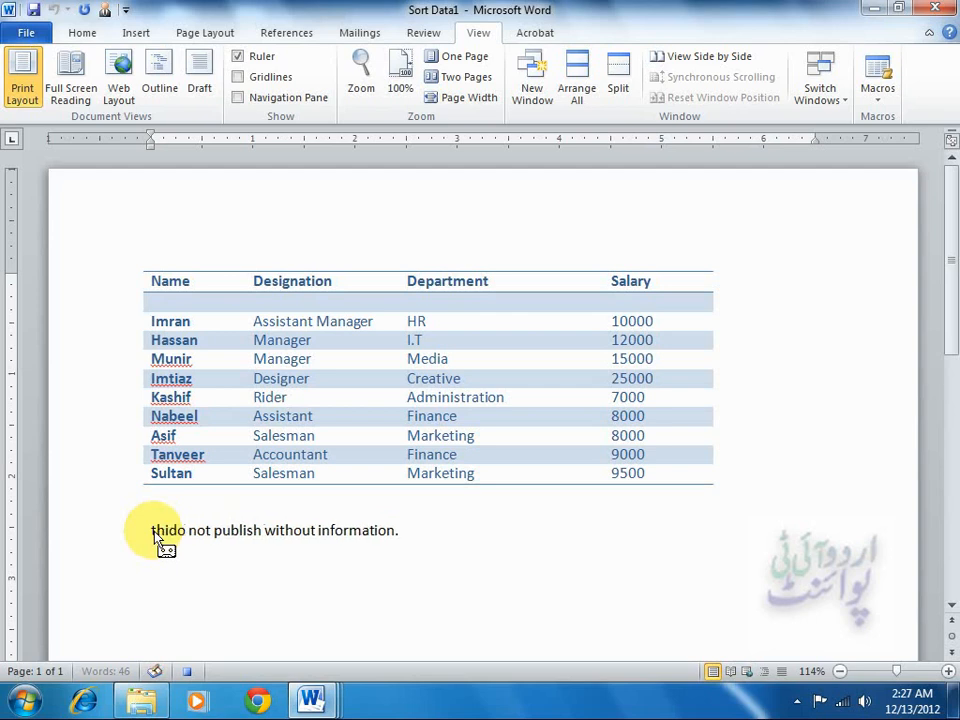
{"action": "type", "text": "copyri"}
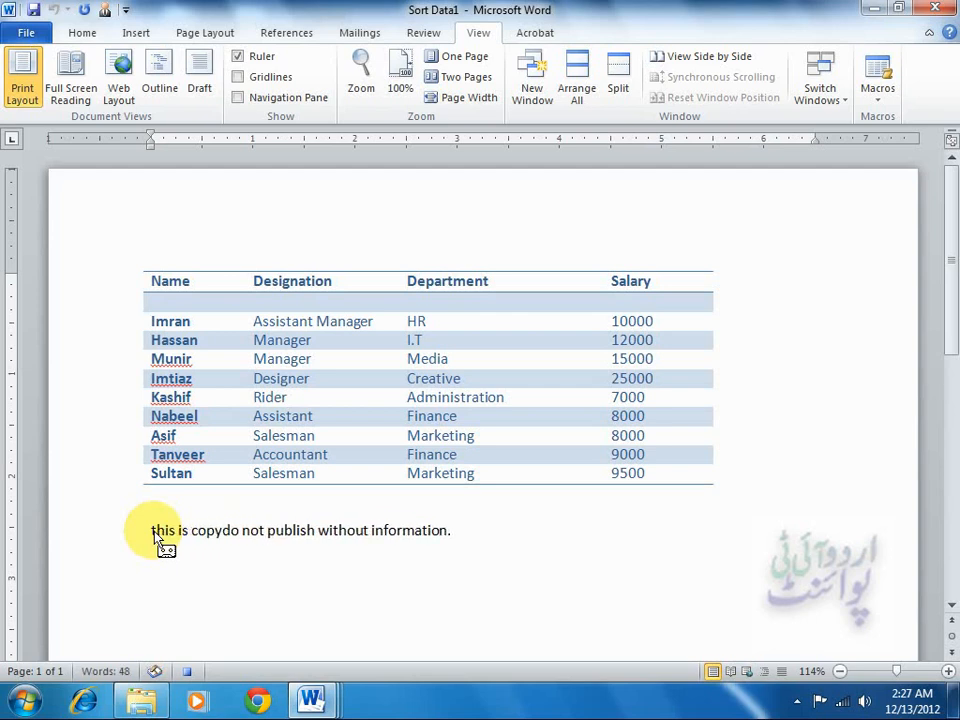
{"action": "type", "text": "ght"}
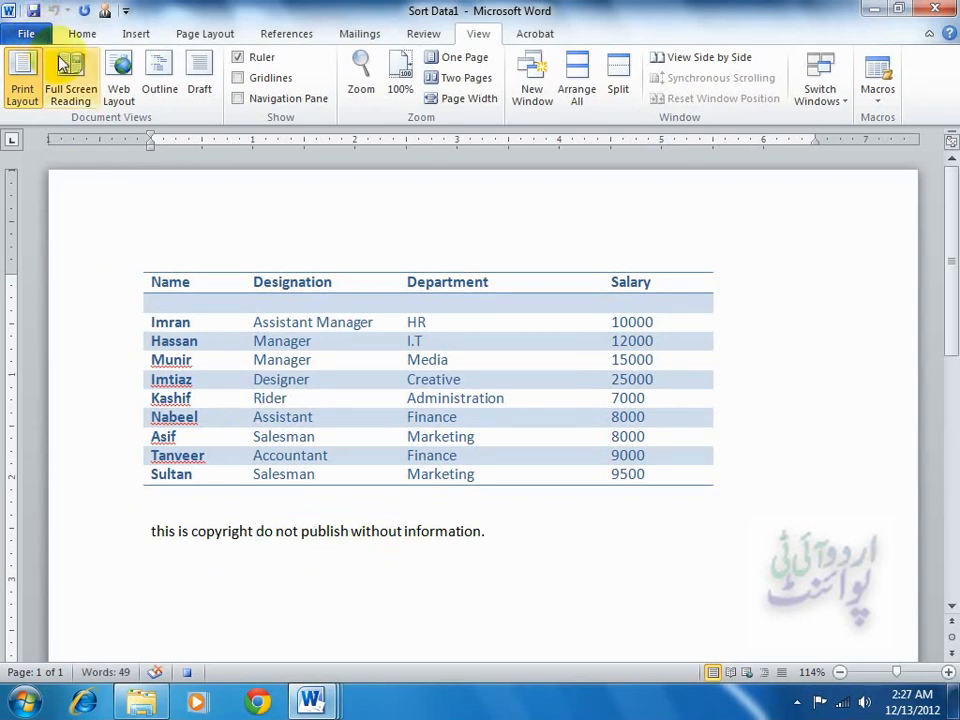
Step: Centre the copyright line below the table and save the document
{"action": "left_click", "coordinate": [86, 36]}
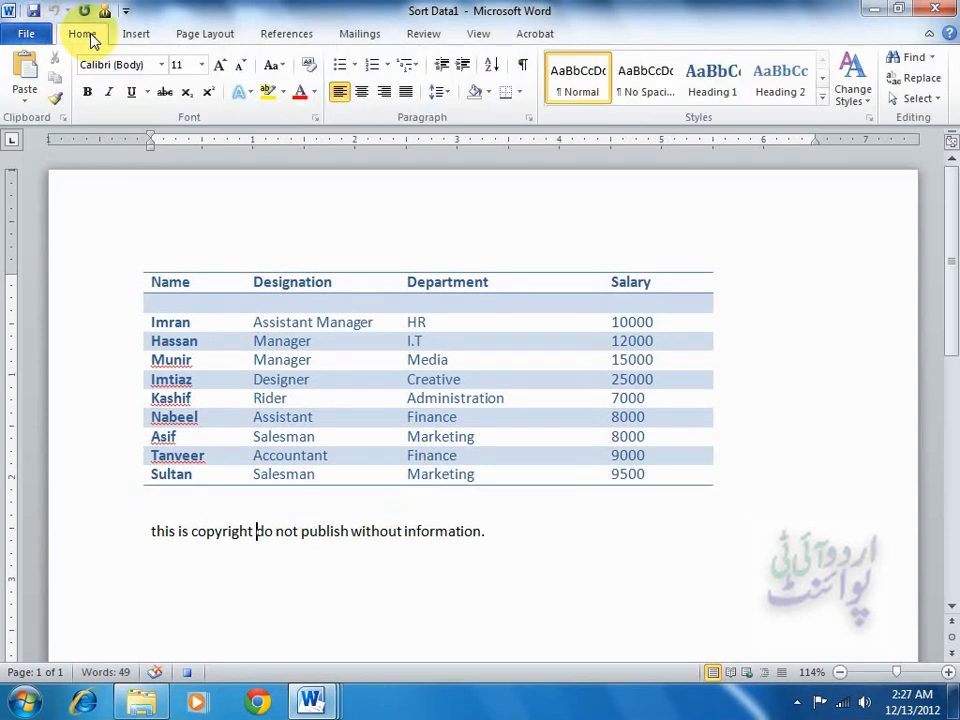
{"action": "left_click", "coordinate": [361, 92]}
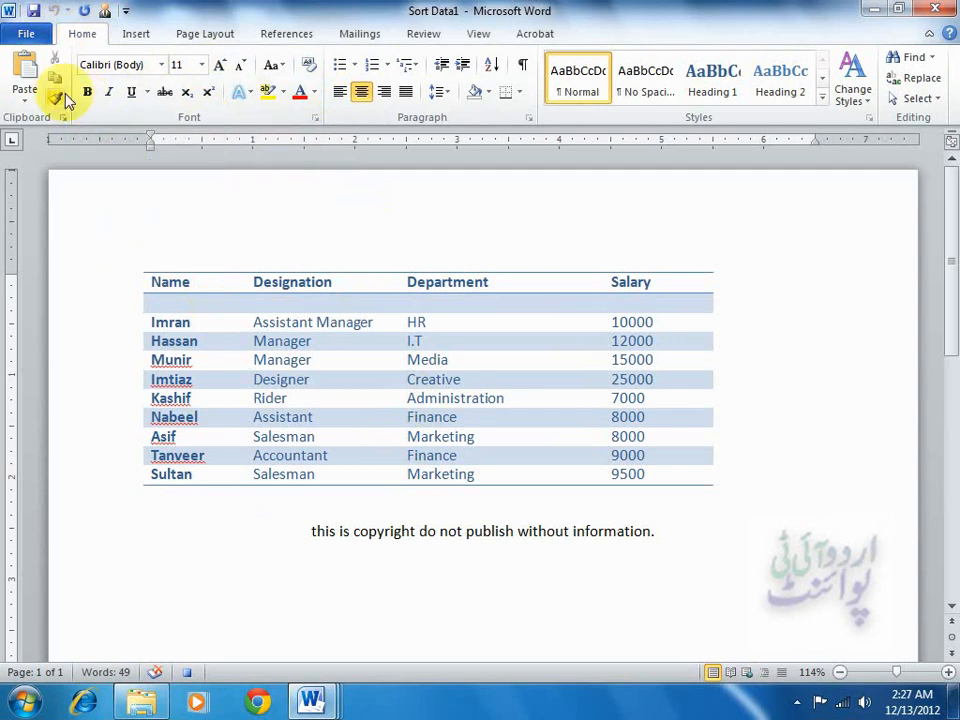
{"action": "left_click", "coordinate": [36, 12]}
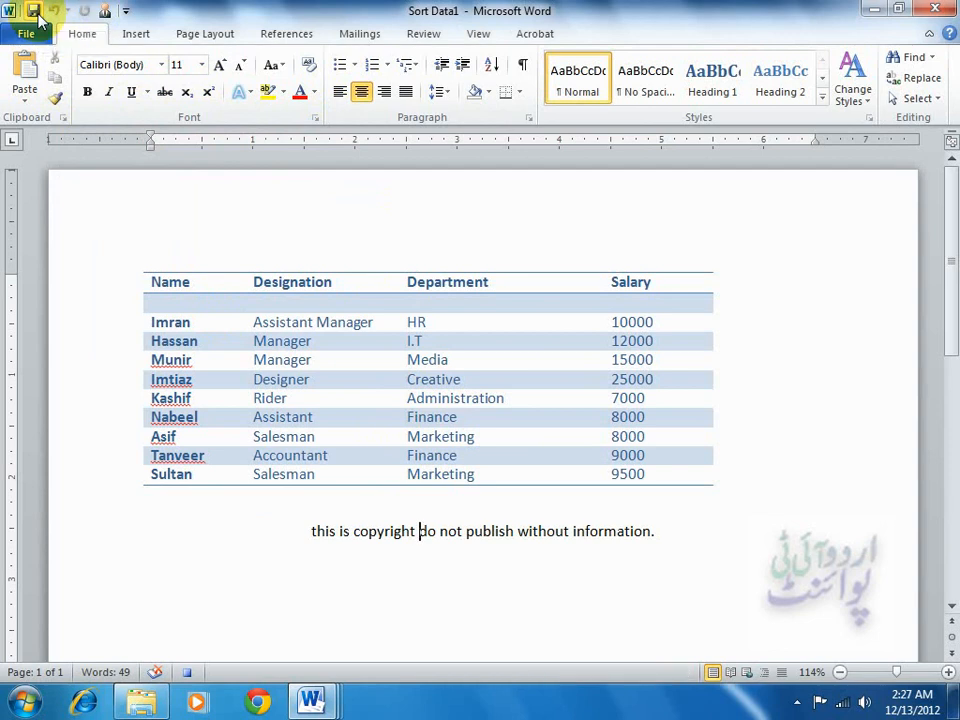
Step: Stop recording the Copyright macro
{"action": "left_click", "coordinate": [477, 40]}
{"action": "left_click", "coordinate": [877, 86]}
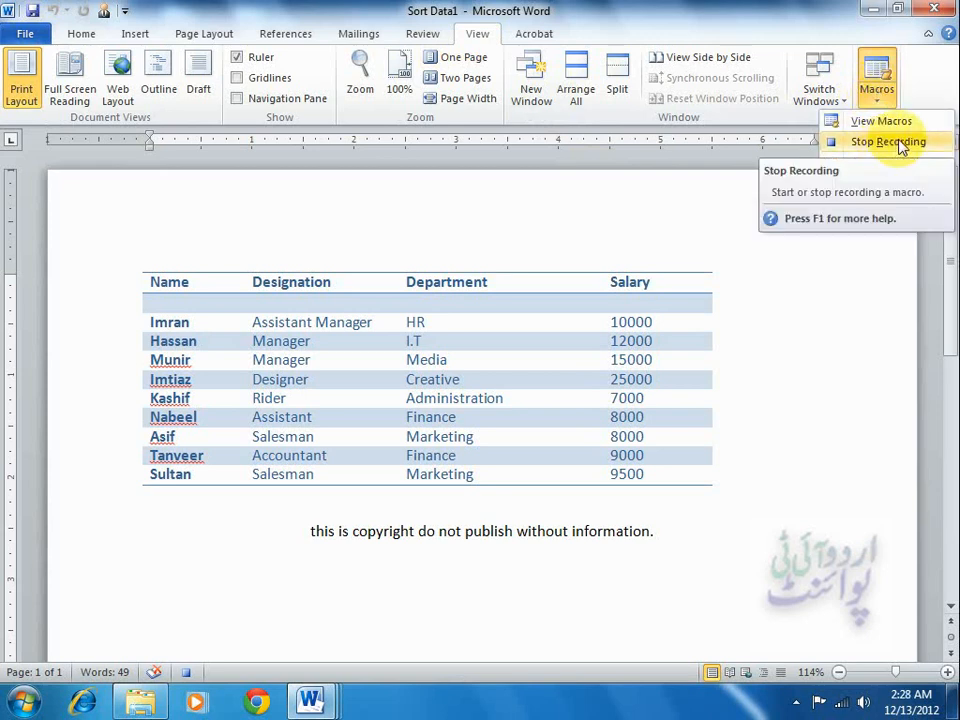
{"action": "left_click", "coordinate": [899, 141]}
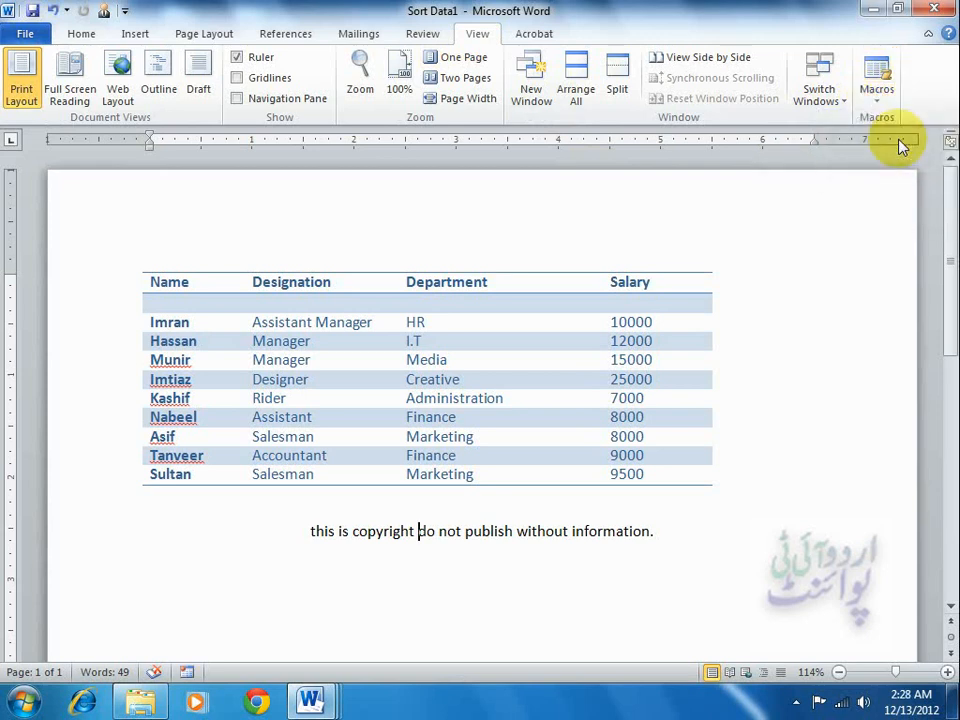
{"action": "left_click", "coordinate": [417, 530]}
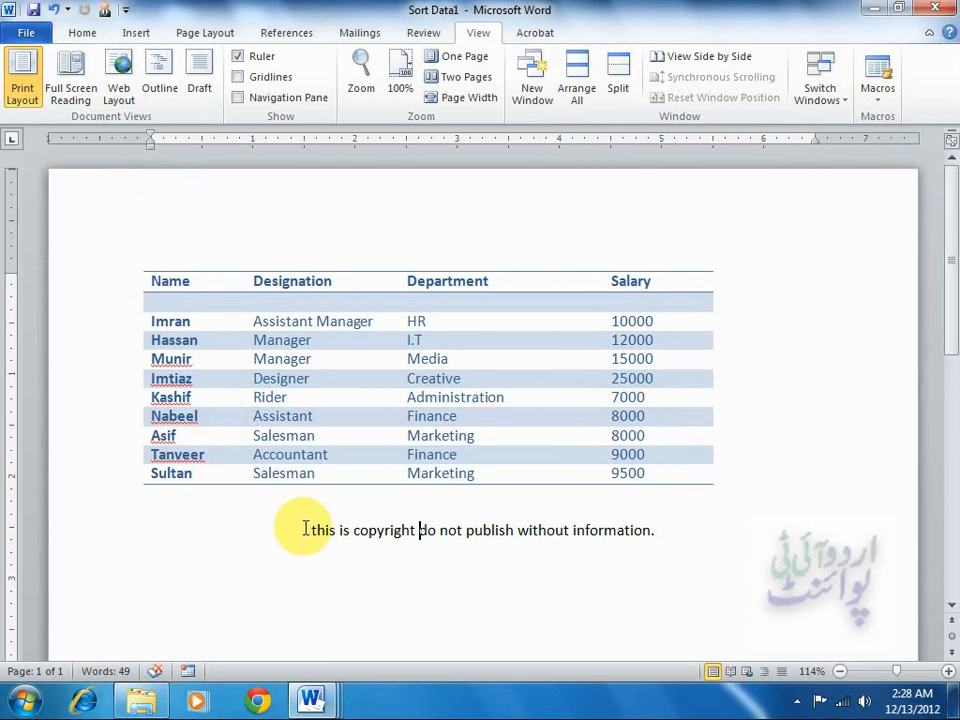
{"action": "left_click_drag", "start_coordinate": [306, 529], "coordinate": [666, 528]}
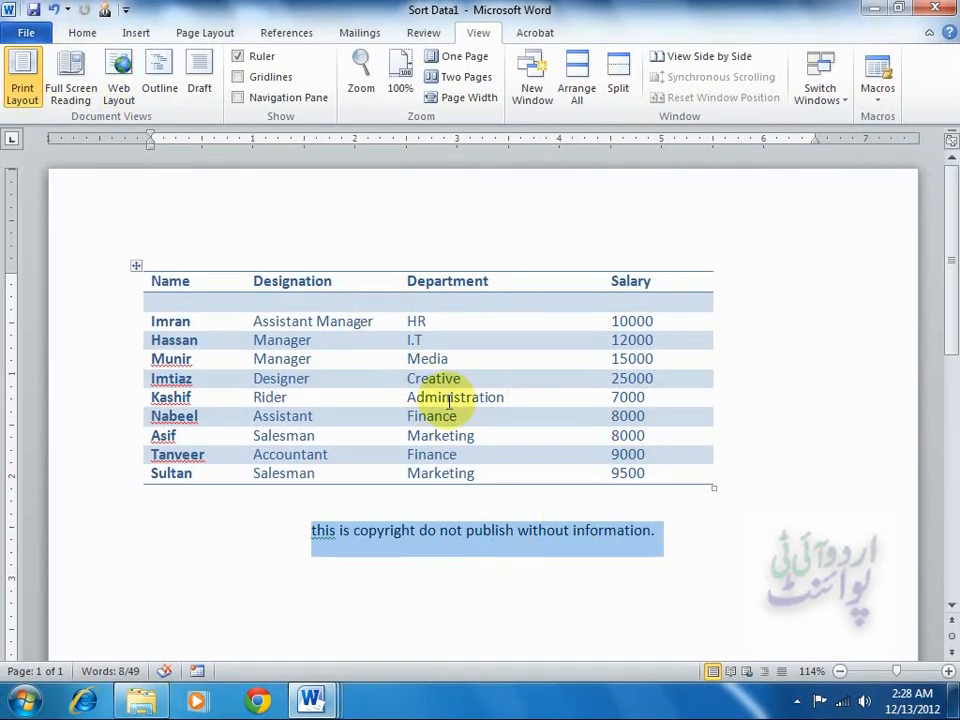
{"action": "left_click", "coordinate": [660, 524]}
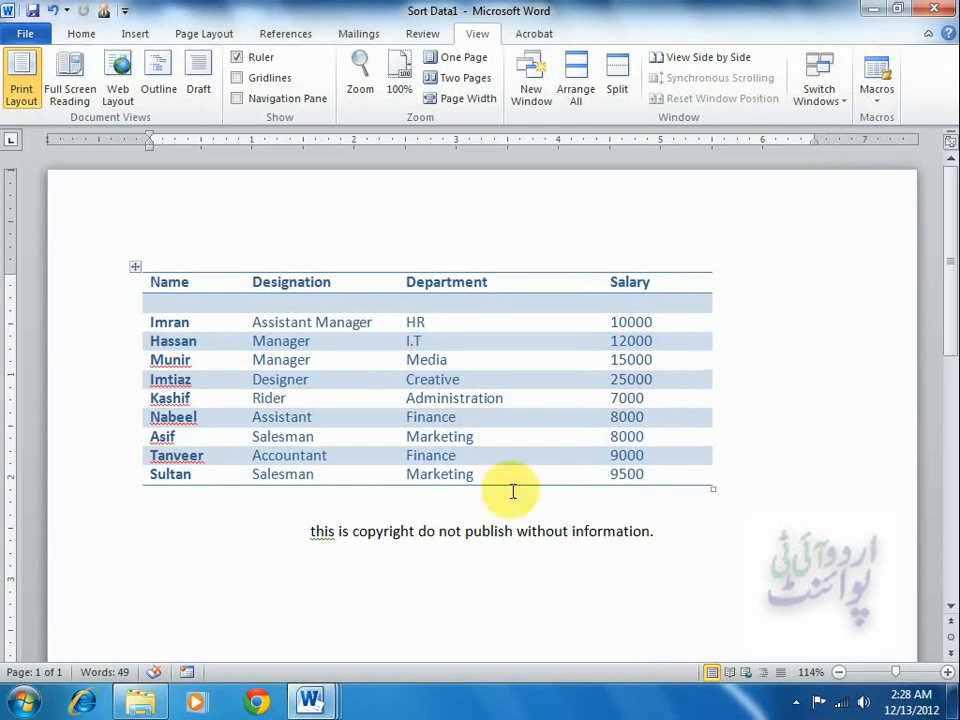
Step: Switch to the Sort Data document and run the Copyright macro on the line below the employee list
{"action": "mouse_move", "coordinate": [310, 700]}
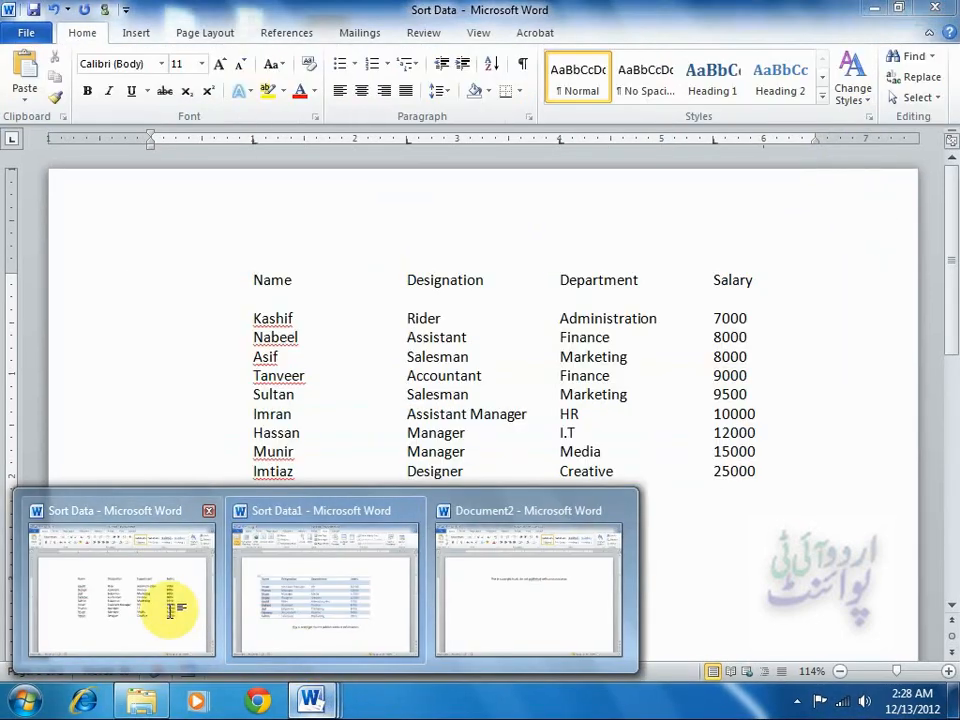
{"action": "left_click", "coordinate": [182, 600]}
{"action": "left_click", "coordinate": [317, 512]}
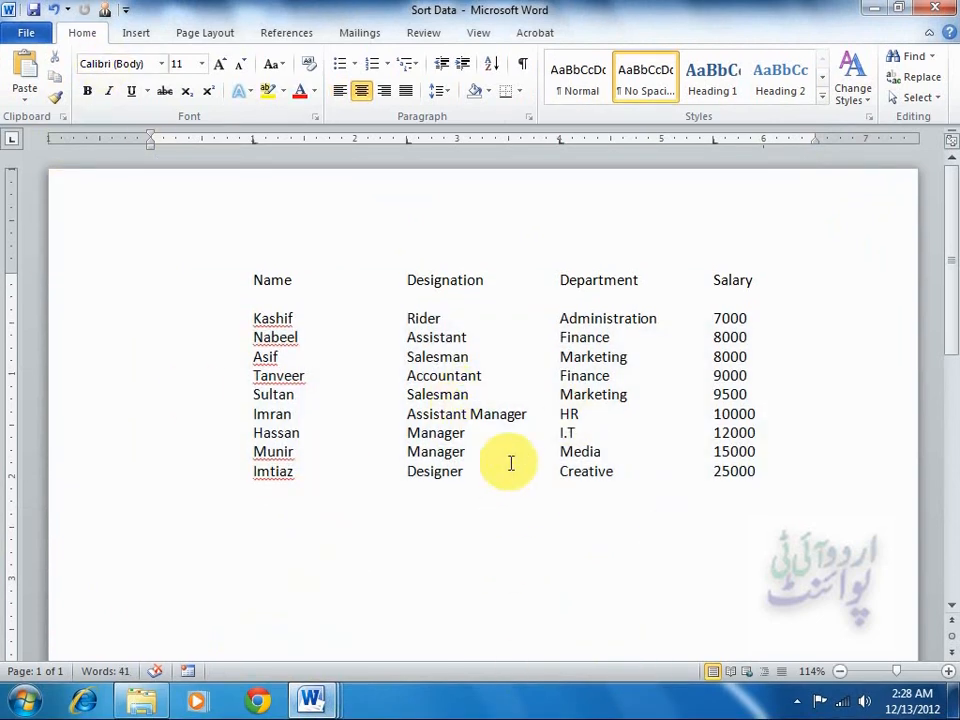
{"action": "left_click", "coordinate": [105, 11]}
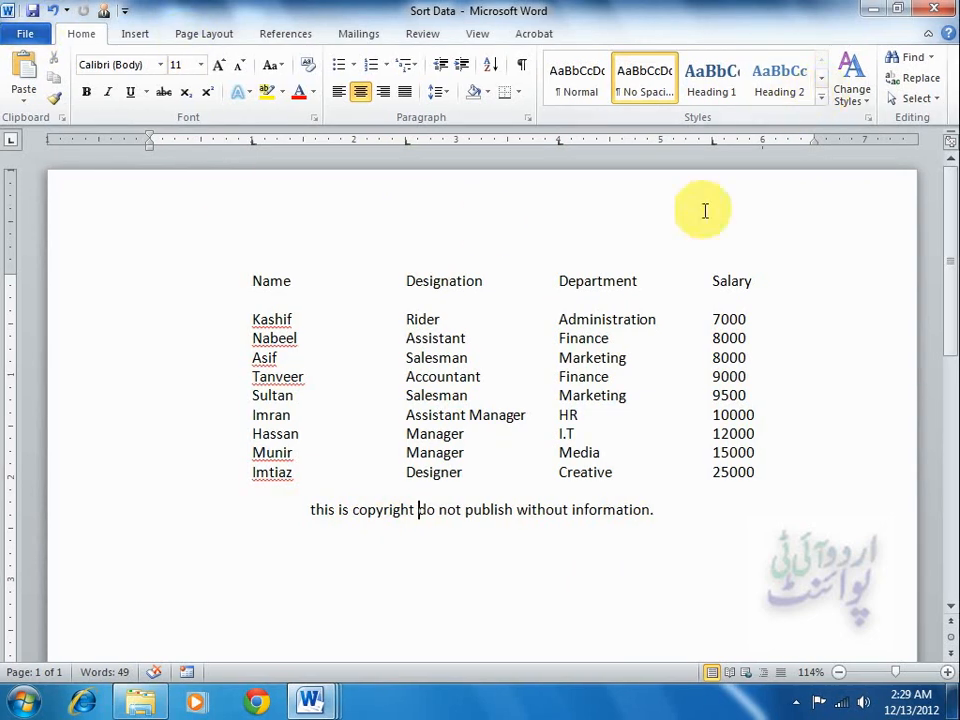
Step: Open the Copyright macro's code for editing in the Visual Basic editor
{"action": "left_click", "coordinate": [478, 36]}
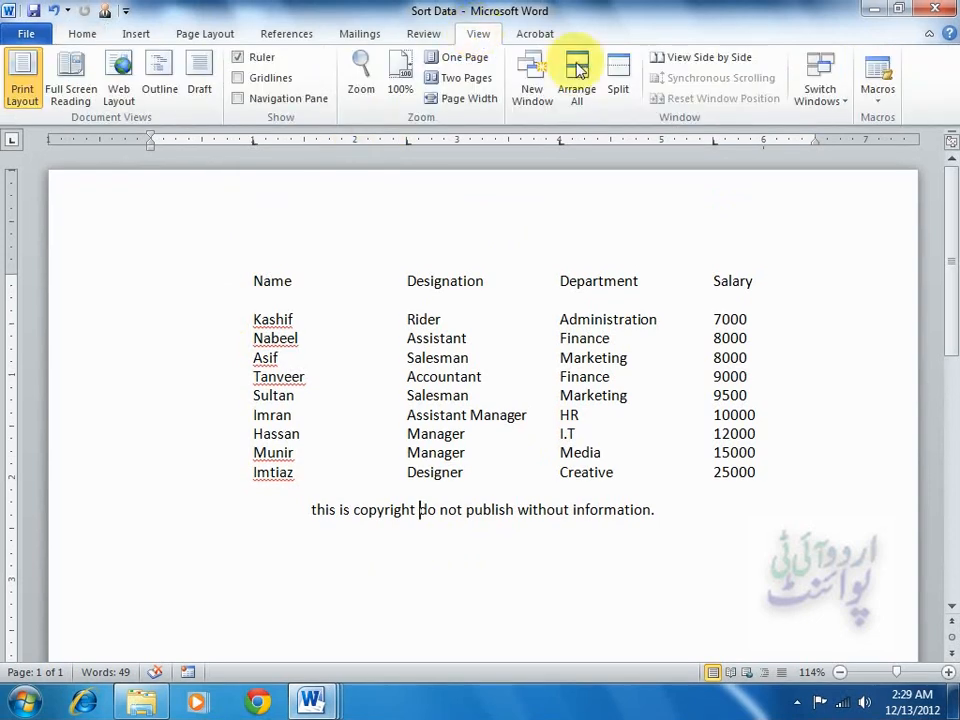
{"action": "left_click", "coordinate": [874, 88]}
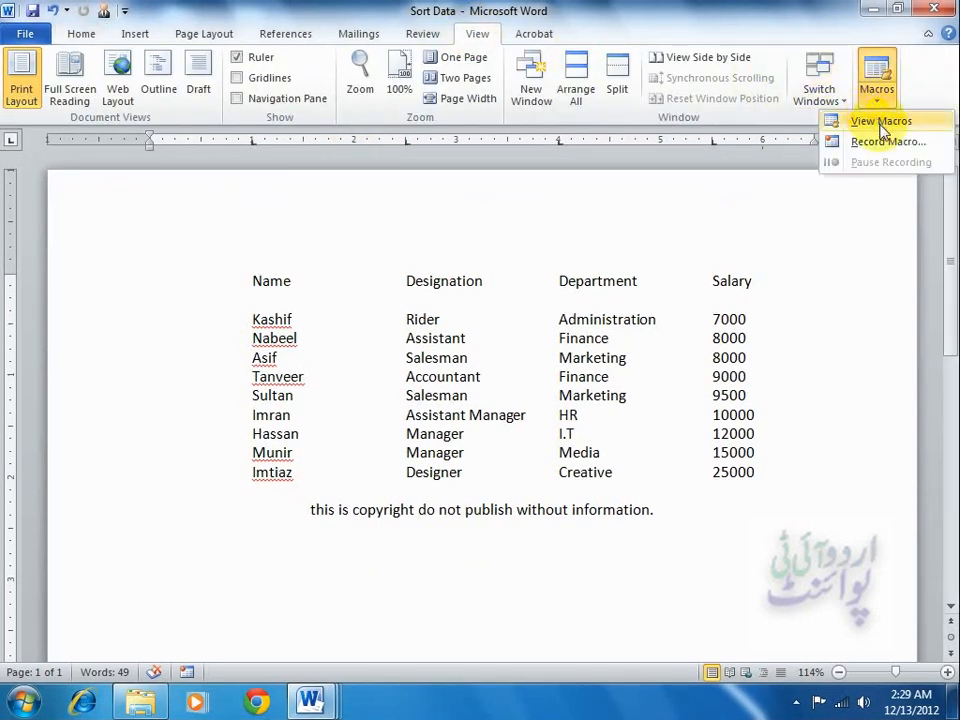
{"action": "left_click", "coordinate": [877, 122]}
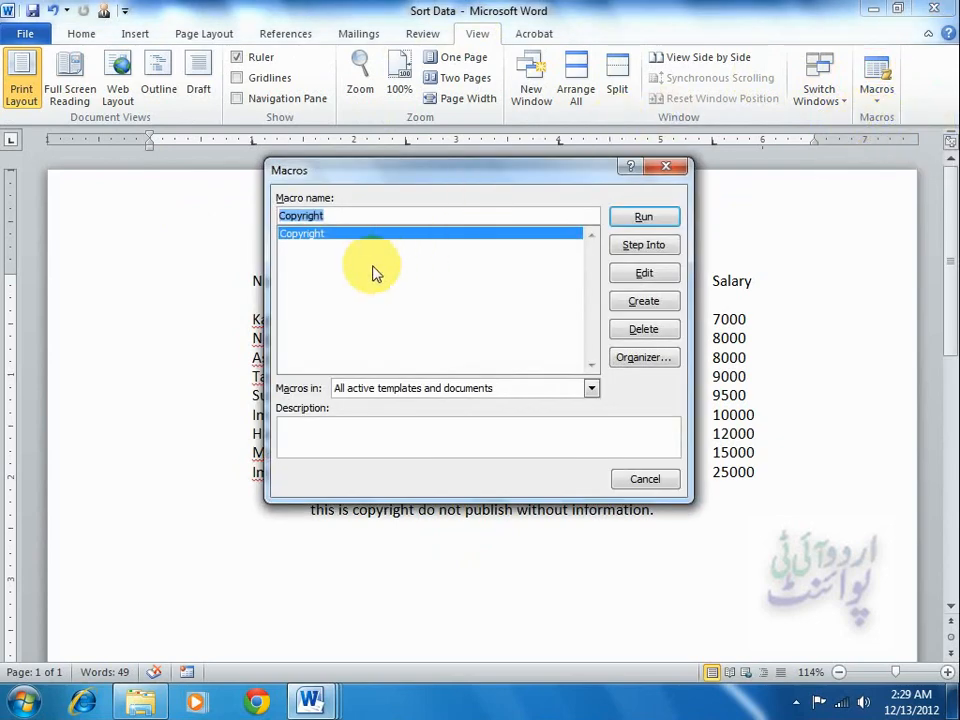
{"action": "left_click", "coordinate": [636, 280]}
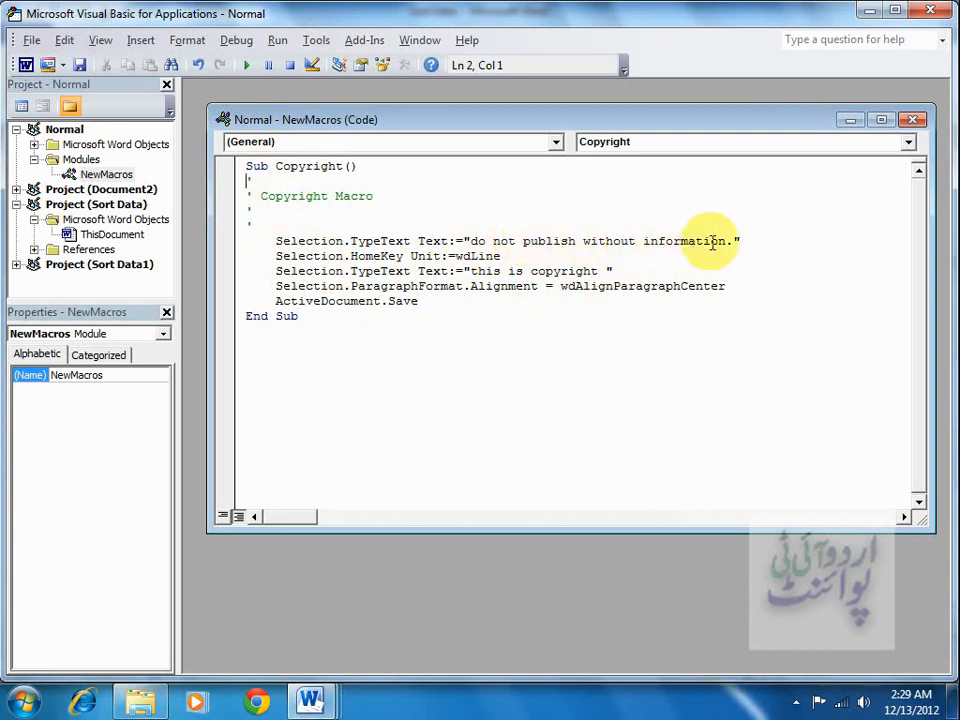
Step: Insert "this book " before "information." in the macro's first TypeText line, save the code and close the editor
{"action": "left_click_drag", "start_coordinate": [728, 241], "coordinate": [641, 242]}
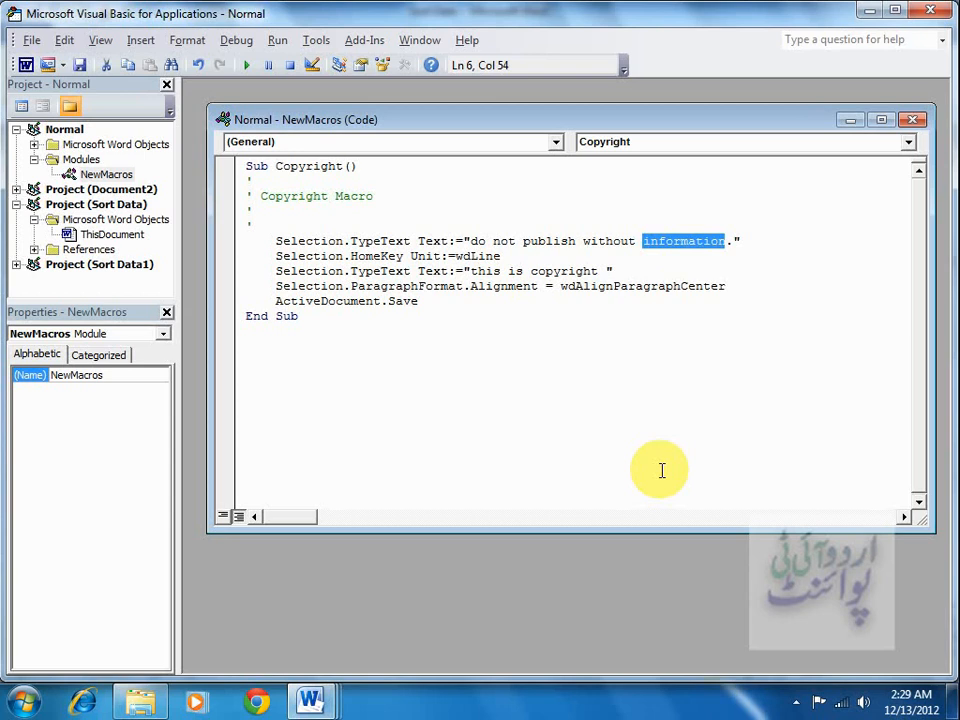
{"action": "key", "text": "Left"}
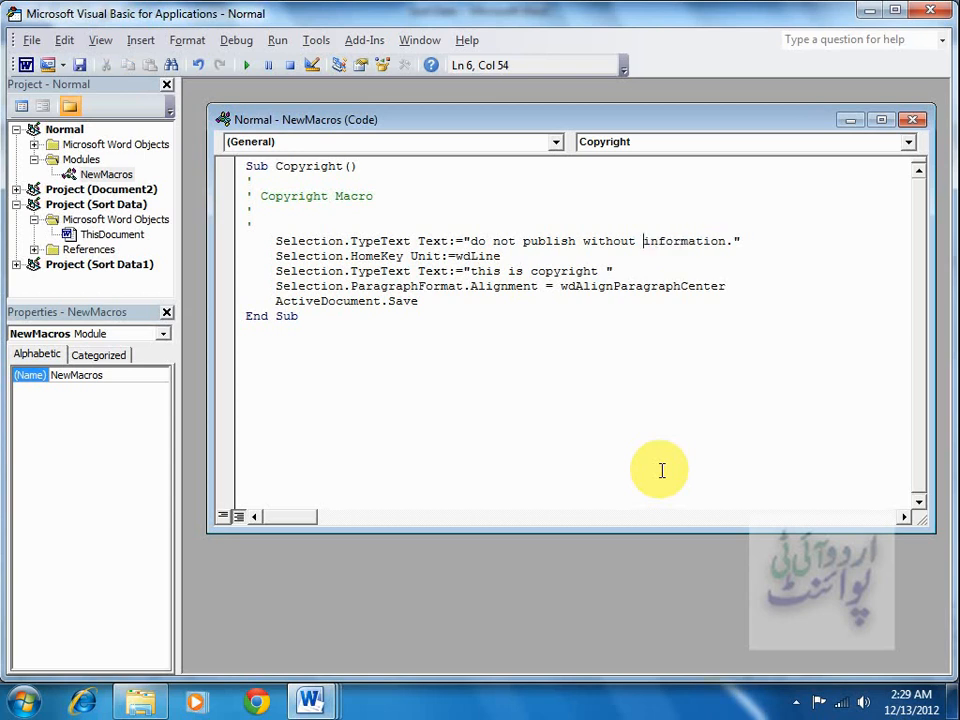
{"action": "type", "text": "this do"}
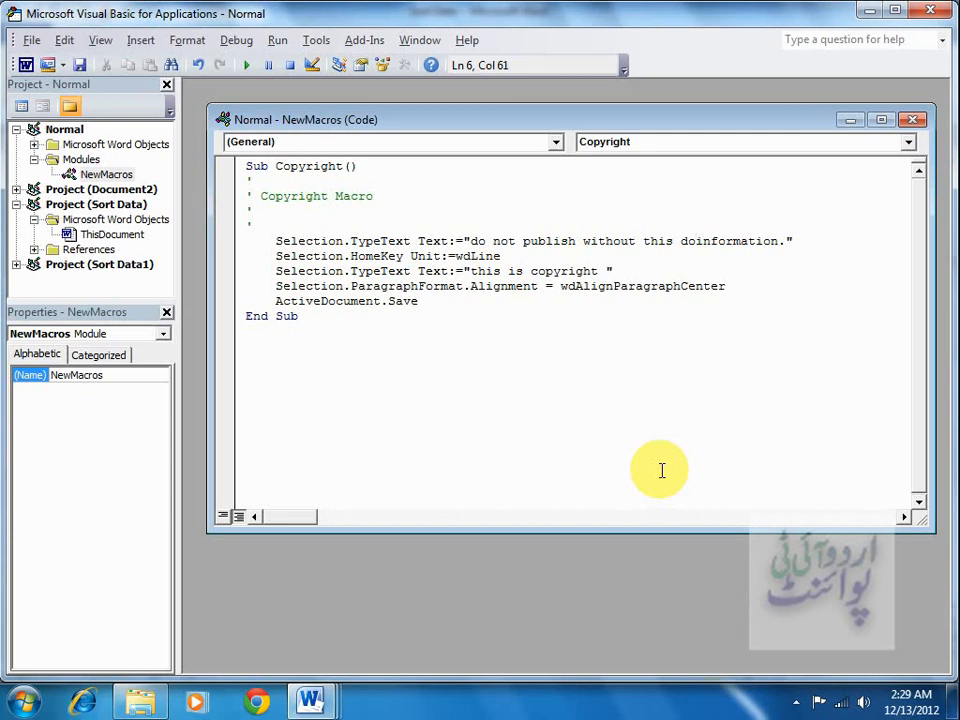
{"action": "key", "text": "BackSpace"}
{"action": "key", "text": "BackSpace"}
{"action": "type", "text": "book"}
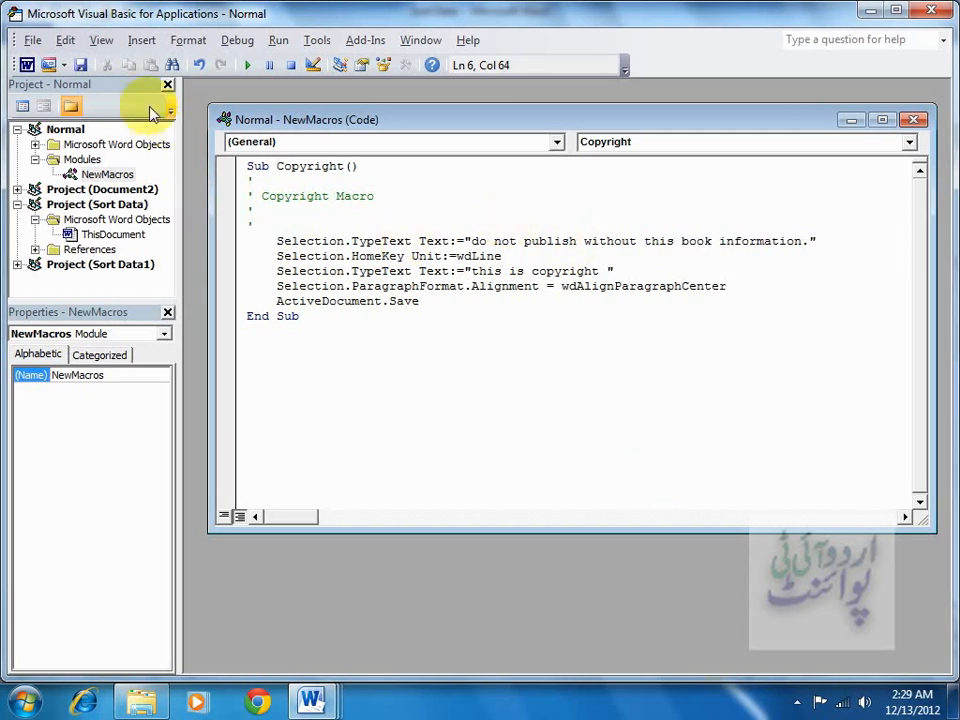
{"action": "left_click", "coordinate": [85, 70]}
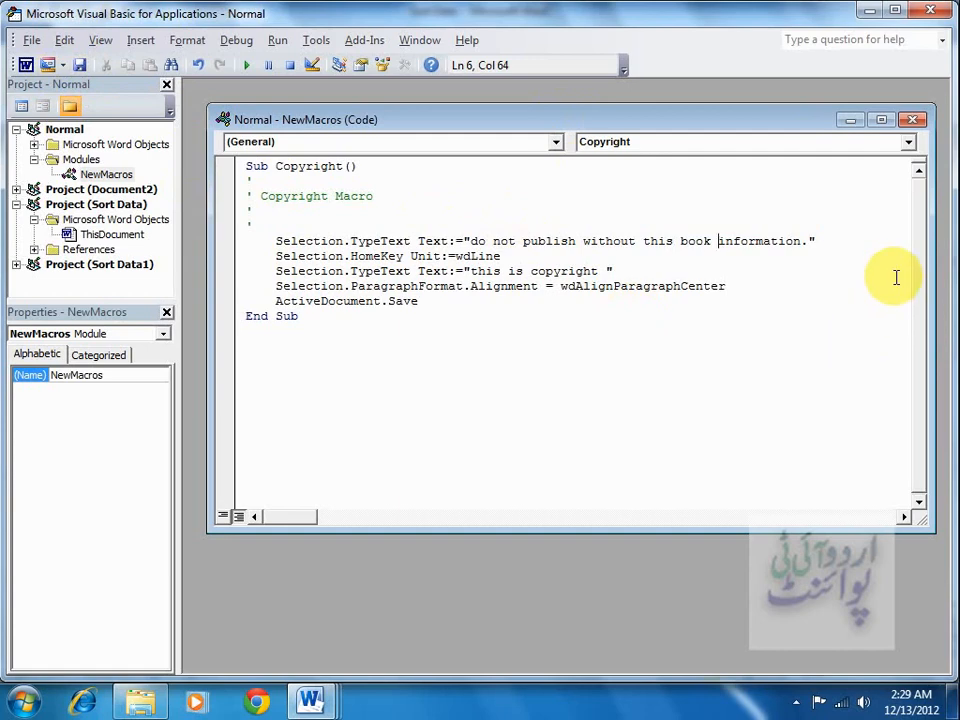
{"action": "left_click", "coordinate": [930, 12]}
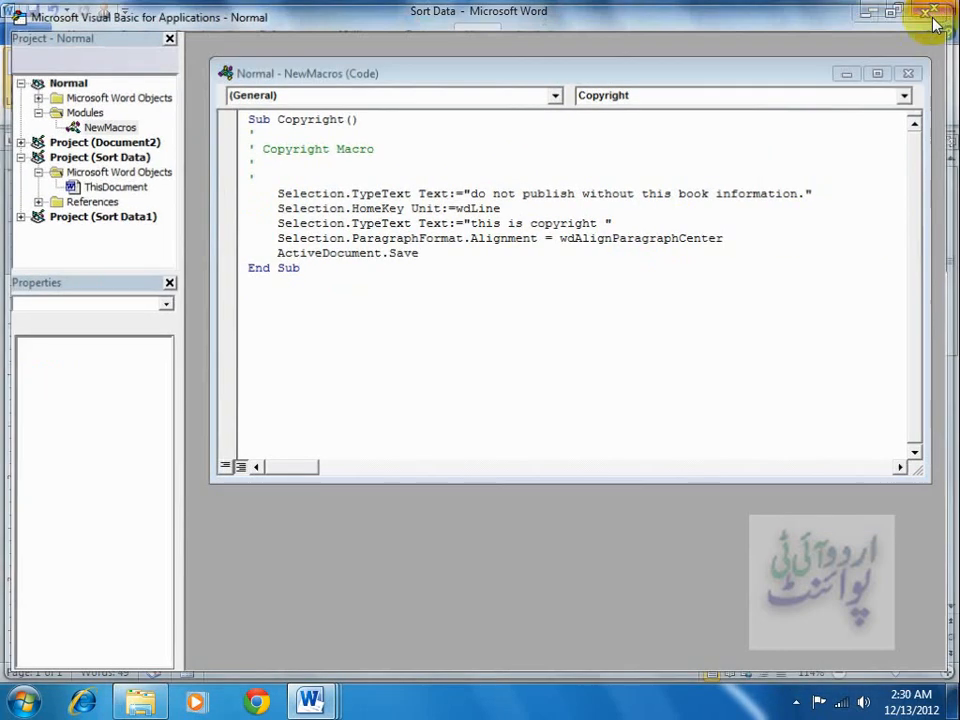
Step: Add new lines below the existing copyright notice in Sort Data and run the edited Copyright macro there
{"action": "left_click", "coordinate": [561, 553]}
{"action": "left_click", "coordinate": [688, 526]}
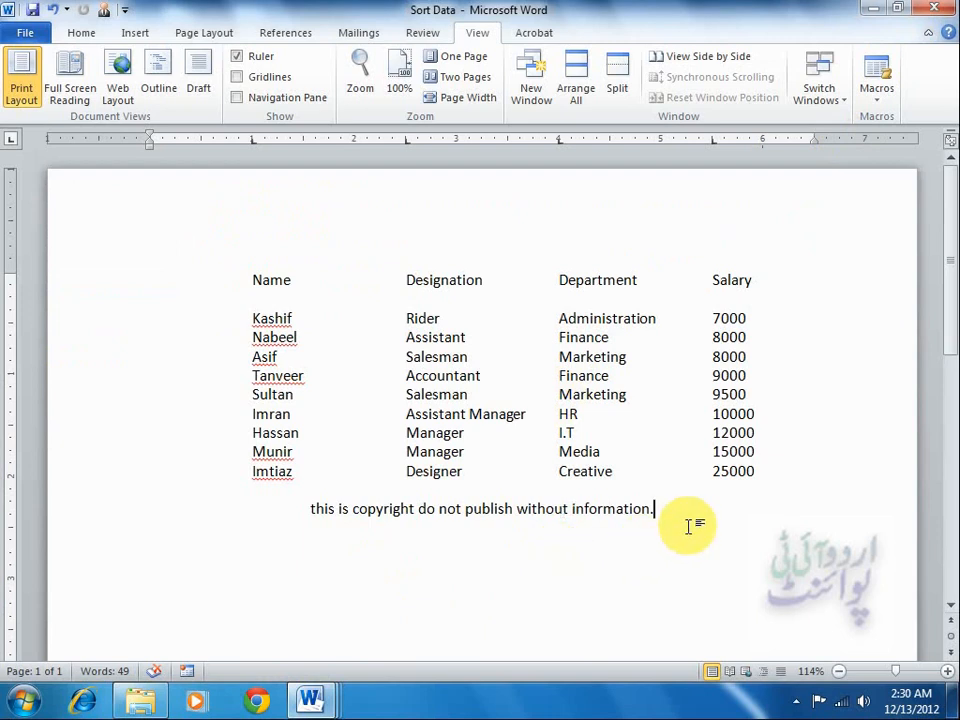
{"action": "key", "text": "Return"}
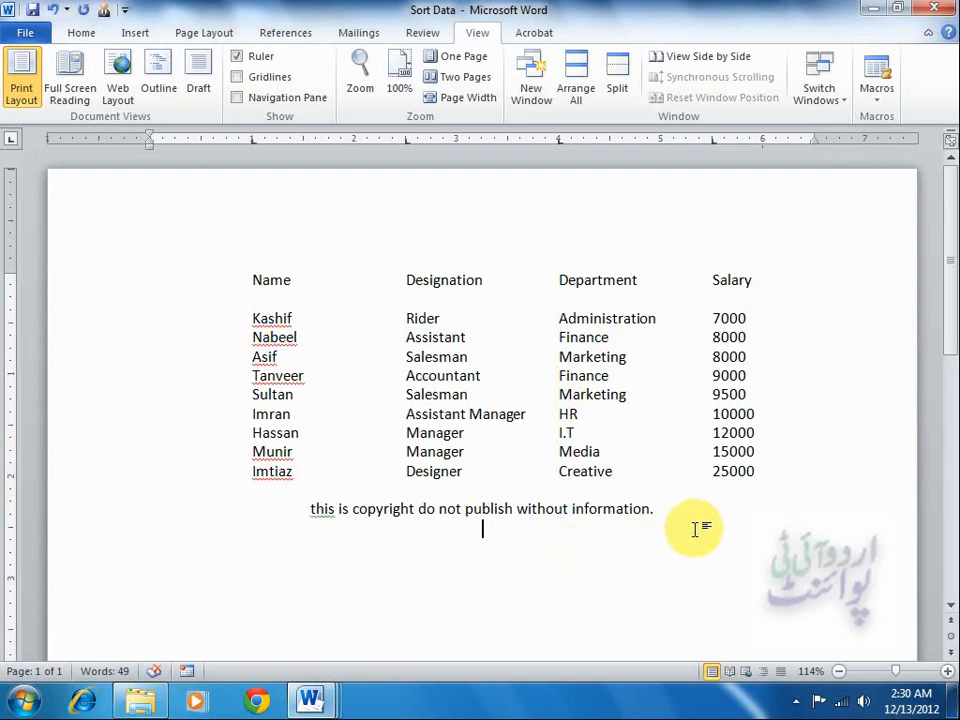
{"action": "left_click", "coordinate": [104, 12]}
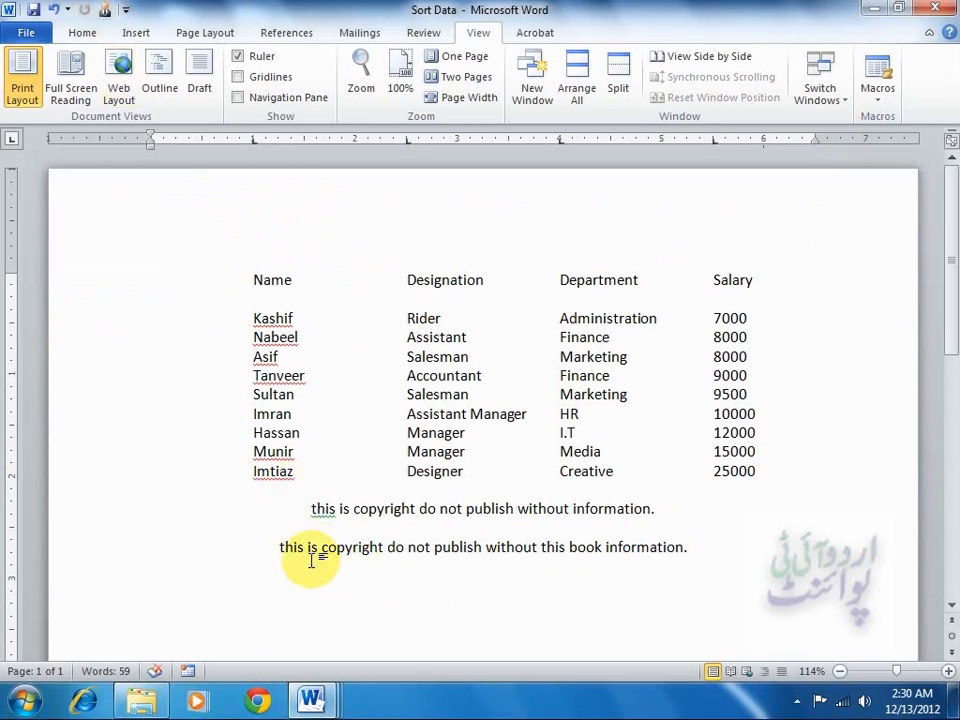